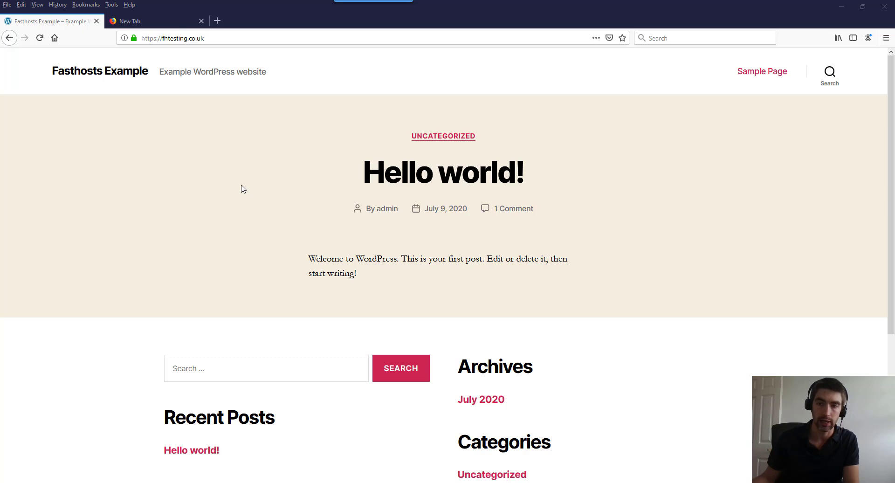
Open the WordPress admin login page at fhtesting.co.uk/wp-admin
{"action": "left_click", "coordinate": [144, 19]}
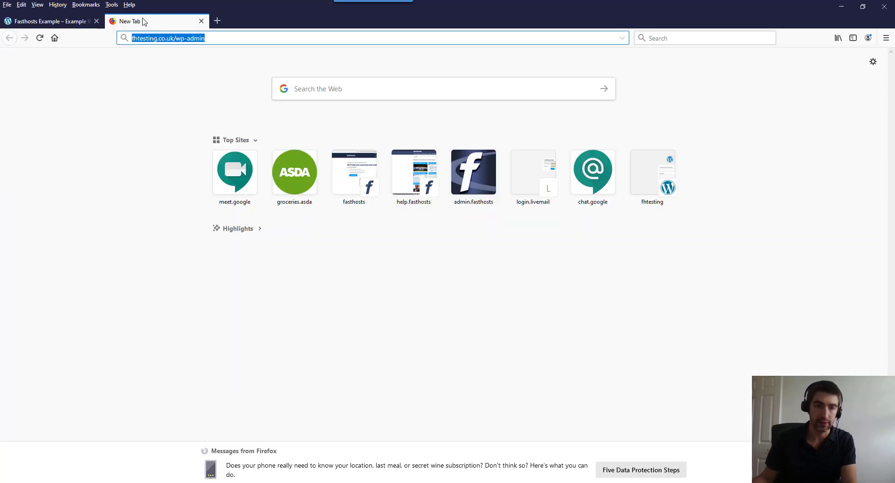
{"action": "left_click", "coordinate": [213, 38]}
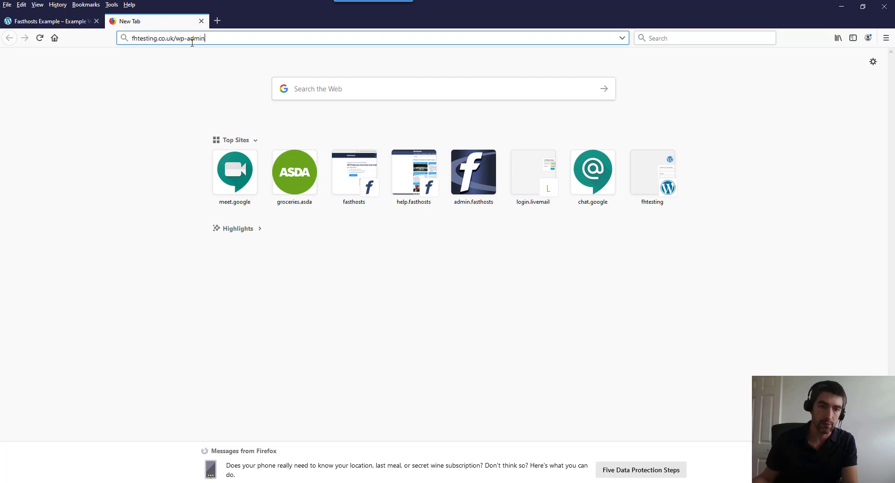
{"action": "key", "text": "Return"}
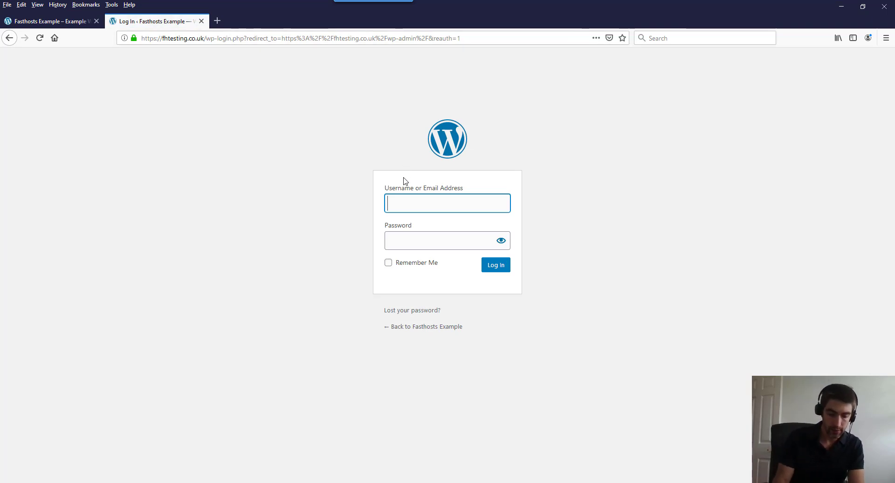
Log in to the WordPress admin with the account's username and password, and decline saving the login in the browser
{"action": "type", "text": "fh"}
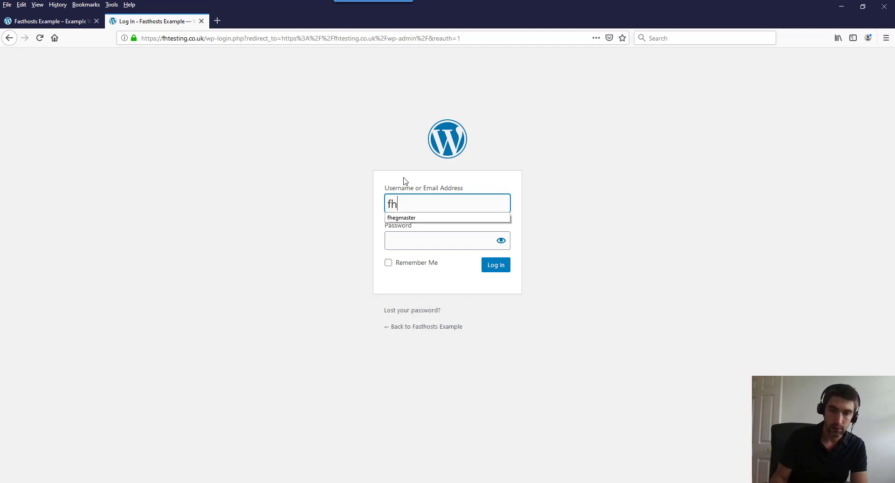
{"action": "key", "text": "Down"}
{"action": "key", "text": "Return"}
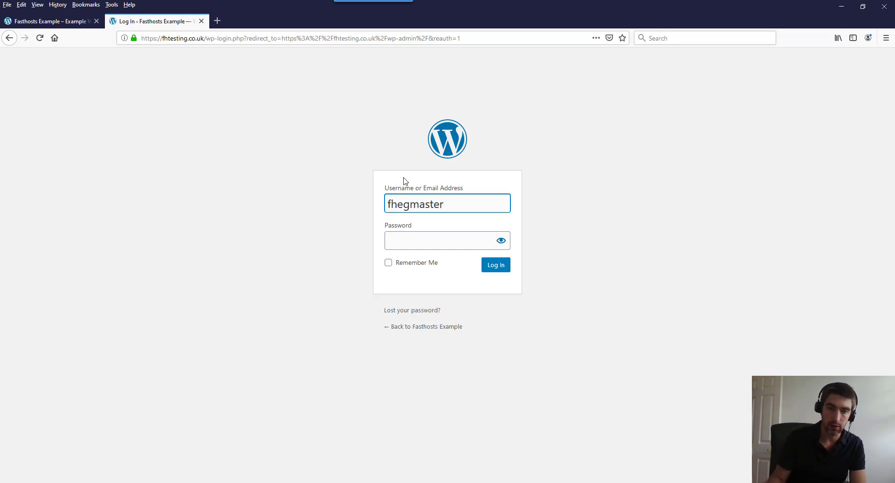
{"action": "left_click", "coordinate": [430, 242]}
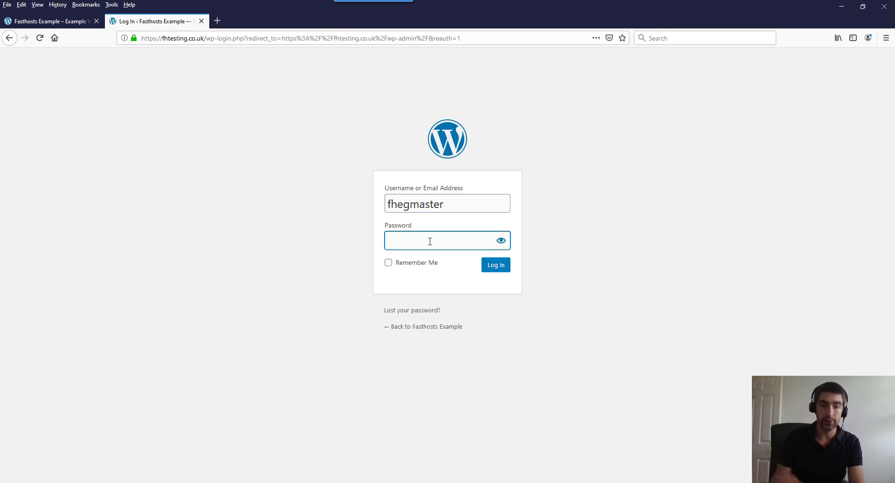
{"action": "type", "text": "•••••••••••"}
{"action": "key", "text": "Return"}
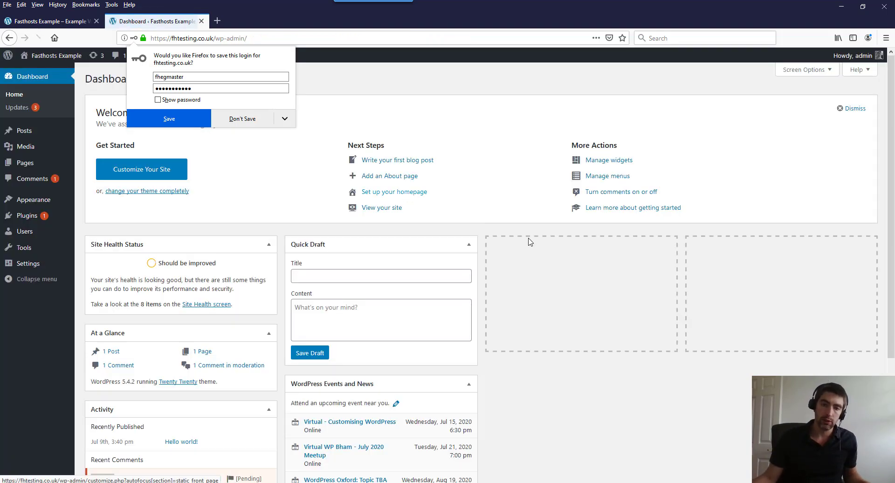
{"action": "left_click", "coordinate": [254, 122]}
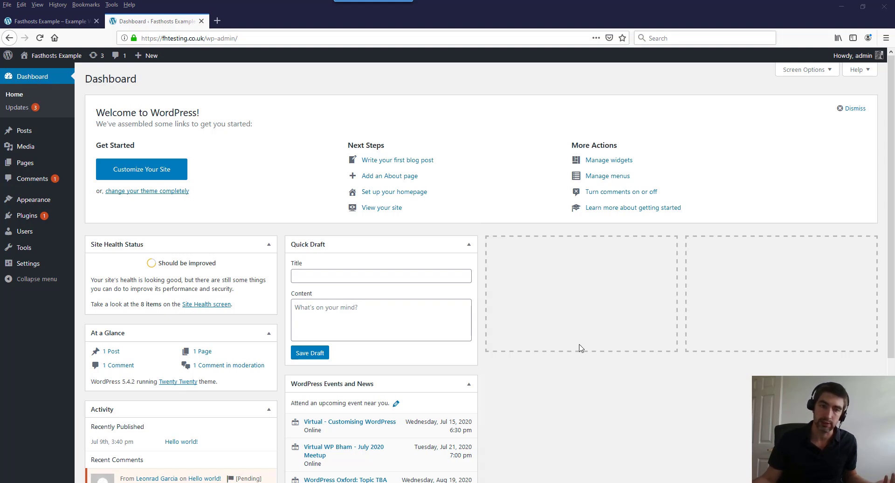
Look through the dashboard's admin sections from Posts and Media to Users, Tools and Settings
{"action": "mouse_move", "coordinate": [33, 131]}
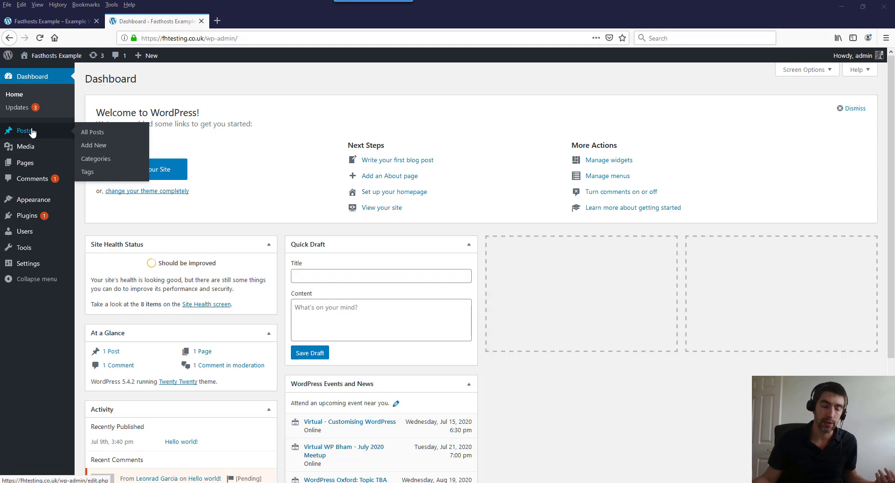
{"action": "mouse_move", "coordinate": [26, 155]}
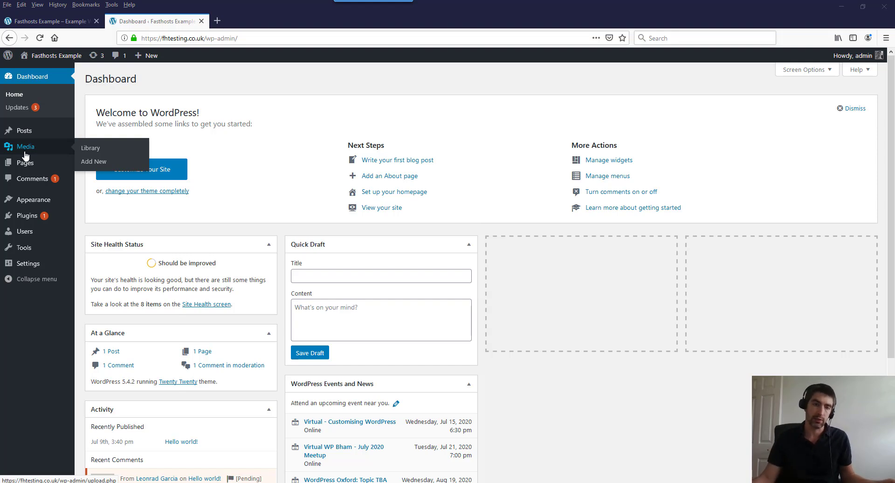
{"action": "mouse_move", "coordinate": [27, 171]}
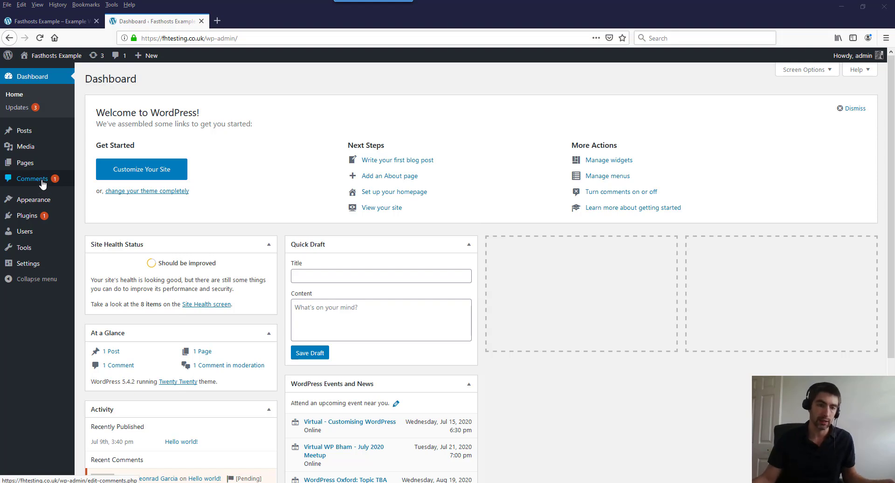
{"action": "mouse_move", "coordinate": [40, 204]}
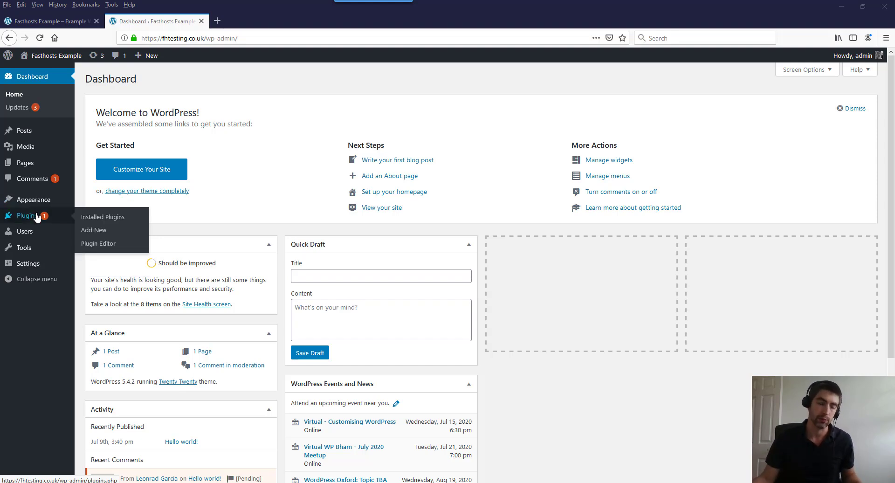
{"action": "mouse_move", "coordinate": [30, 239]}
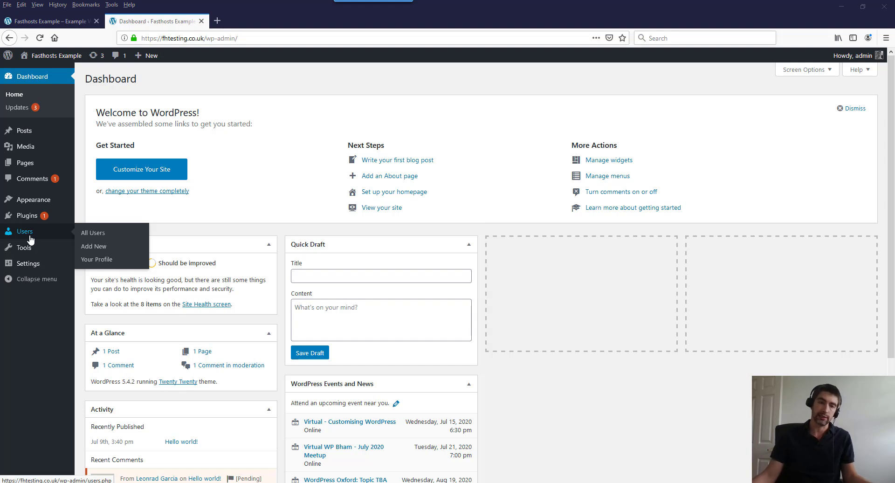
{"action": "mouse_move", "coordinate": [29, 254]}
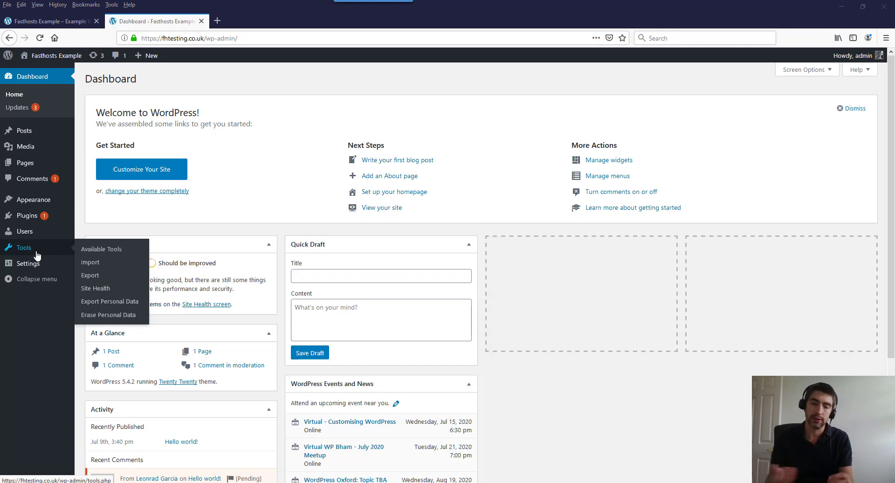
{"action": "mouse_move", "coordinate": [20, 269]}
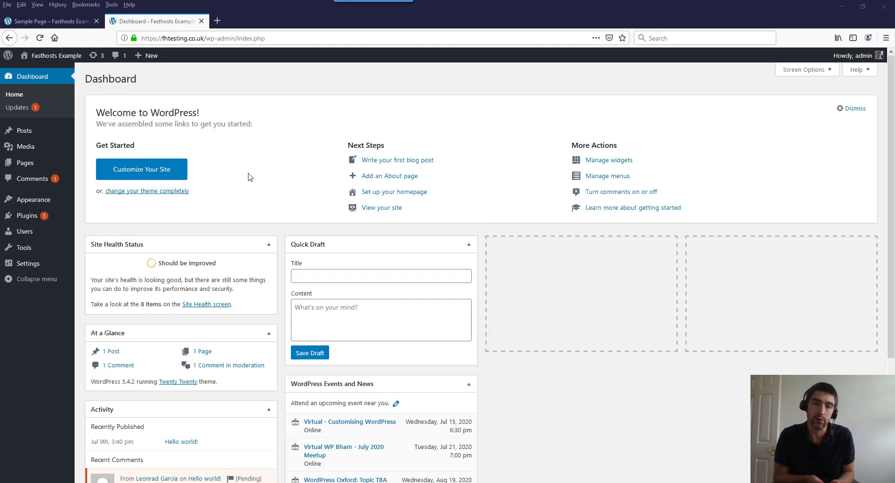
View the Sample Page on the live site to check its current design, and return to the dashboard
{"action": "mouse_move", "coordinate": [28, 232]}
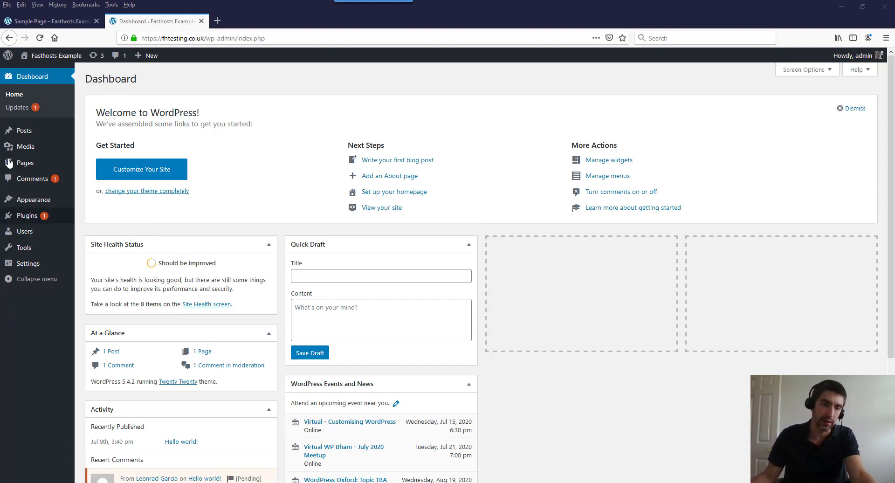
{"action": "mouse_move", "coordinate": [37, 200]}
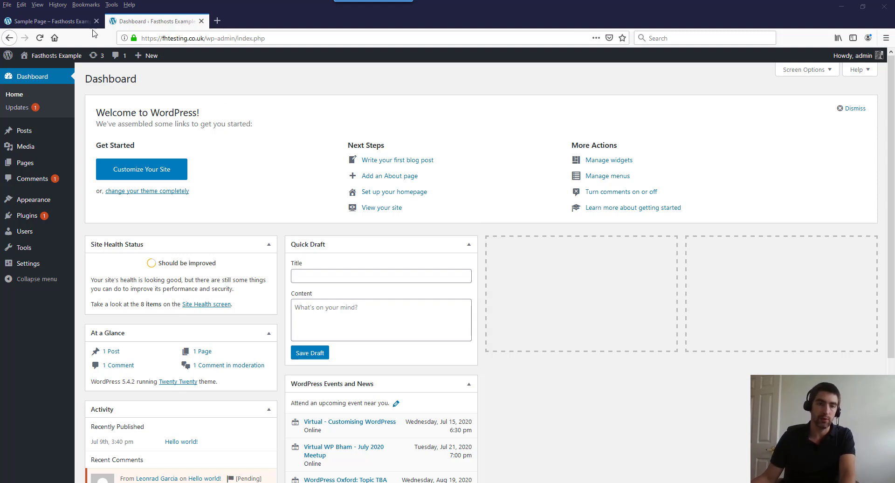
{"action": "left_click", "coordinate": [65, 19]}
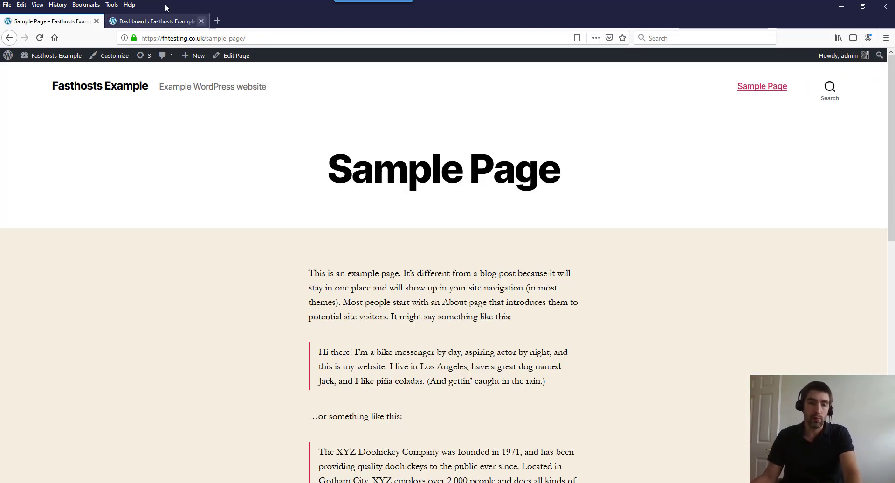
{"action": "left_click", "coordinate": [150, 19]}
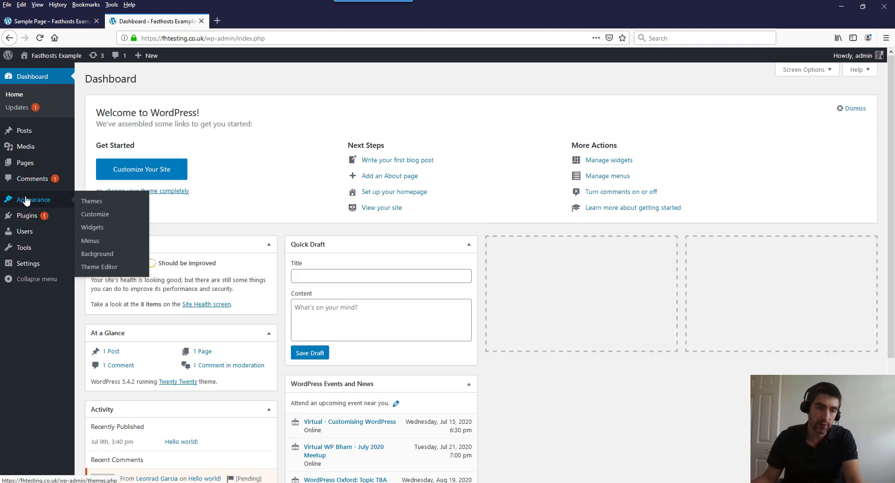
Go from the site's installed themes to the catalogue for adding themes, and browse the featured ones
{"action": "left_click", "coordinate": [99, 202]}
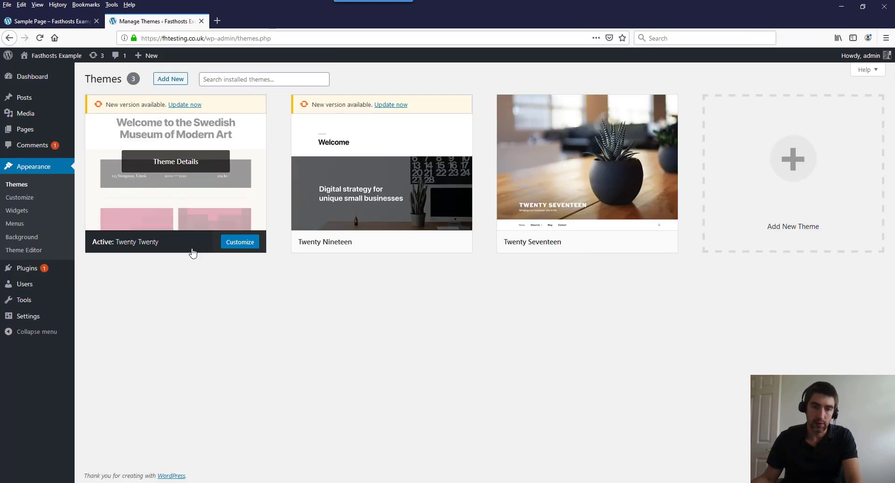
{"action": "mouse_move", "coordinate": [423, 130]}
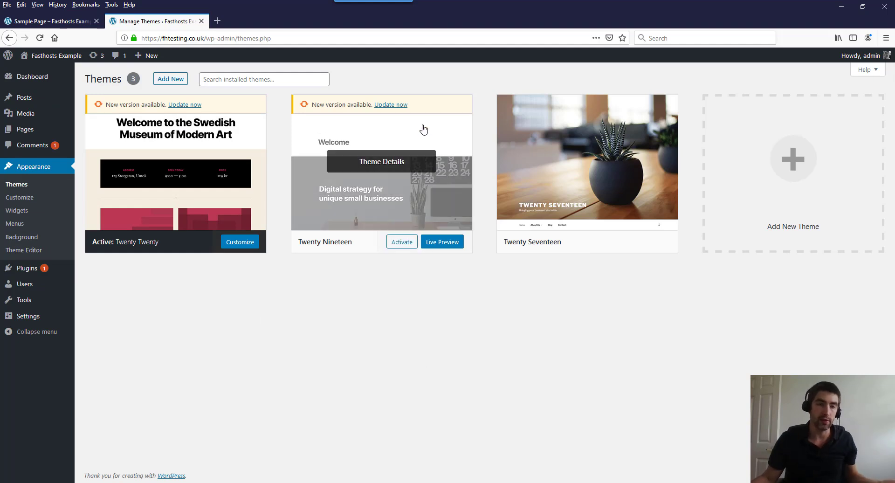
{"action": "left_click", "coordinate": [170, 80]}
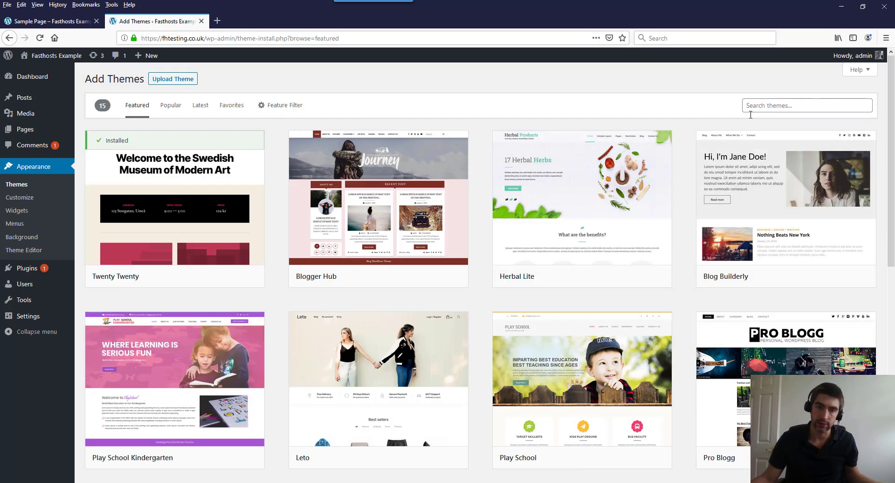
{"action": "scroll", "coordinate": [801, 332], "scroll_direction": "down", "scroll_amount": 2}
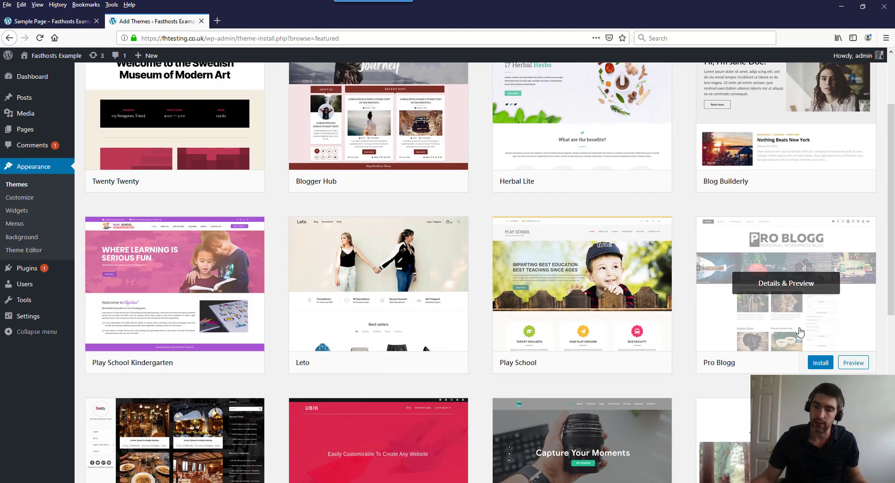
{"action": "scroll", "coordinate": [414, 256], "scroll_direction": "up", "scroll_amount": 2}
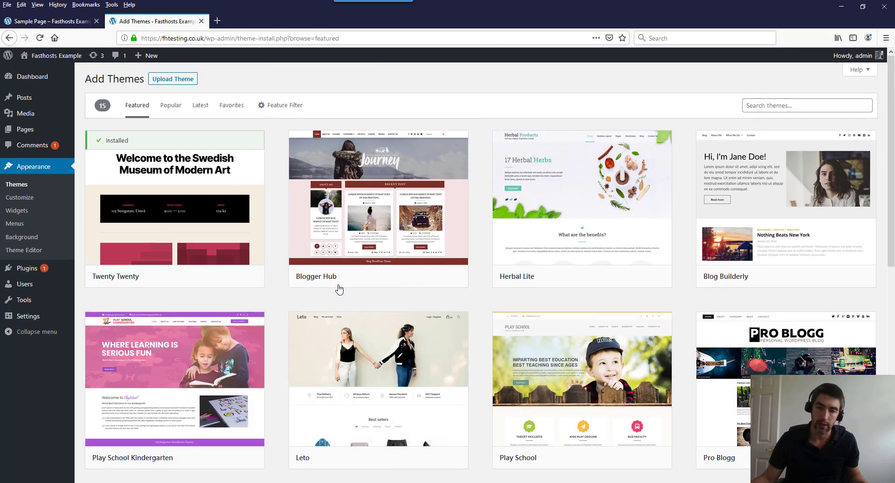
{"action": "mouse_move", "coordinate": [308, 269]}
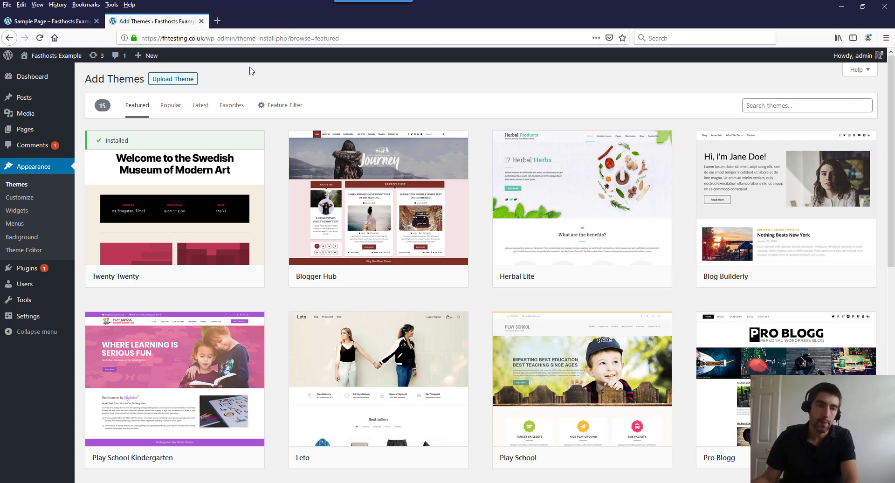
Show the form for installing a theme from a .zip file and look it over
{"action": "left_click", "coordinate": [187, 83]}
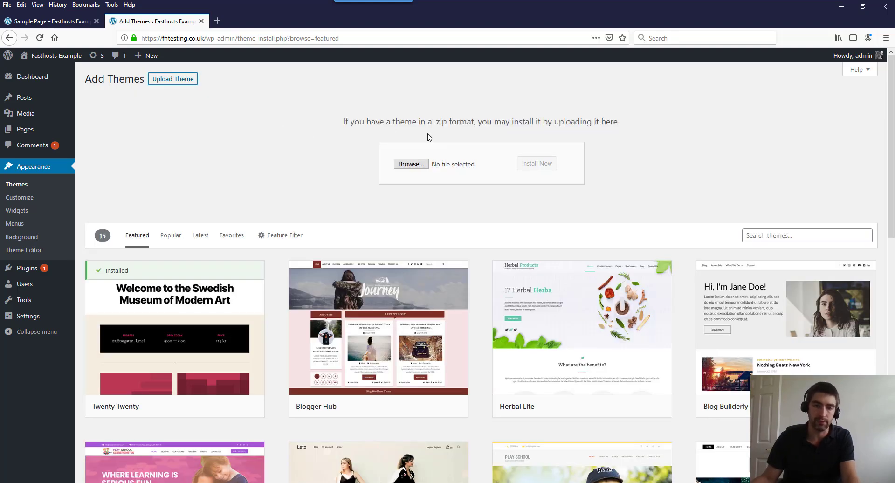
{"action": "scroll", "coordinate": [303, 149], "scroll_direction": "down", "scroll_amount": 3}
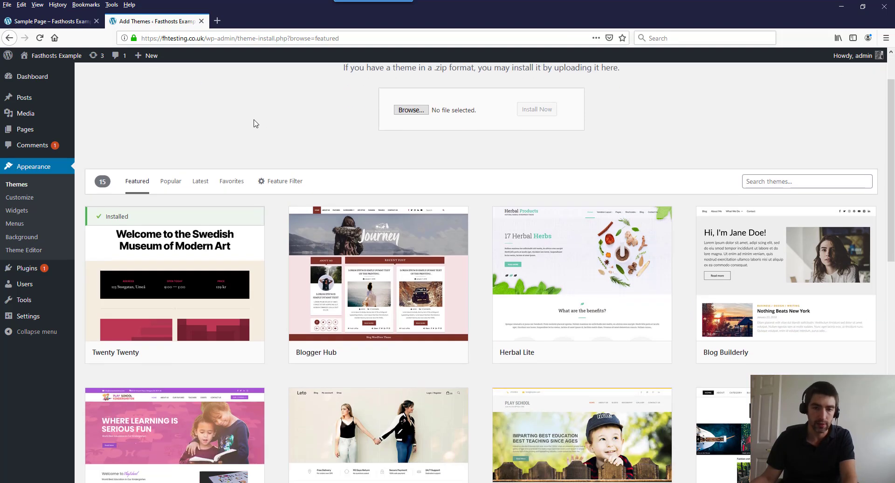
{"action": "scroll", "coordinate": [264, 183], "scroll_direction": "down", "scroll_amount": 2}
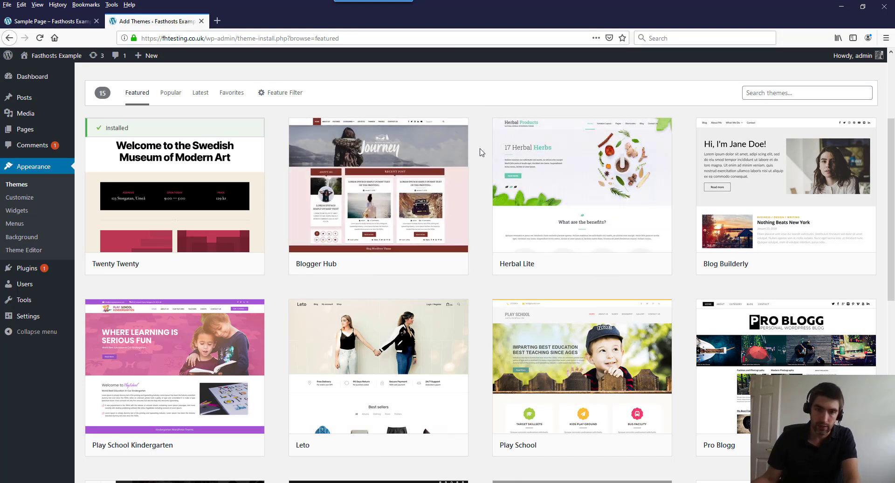
Preview the Blogger Hub theme and look through its sample page layout
{"action": "mouse_move", "coordinate": [378, 192]}
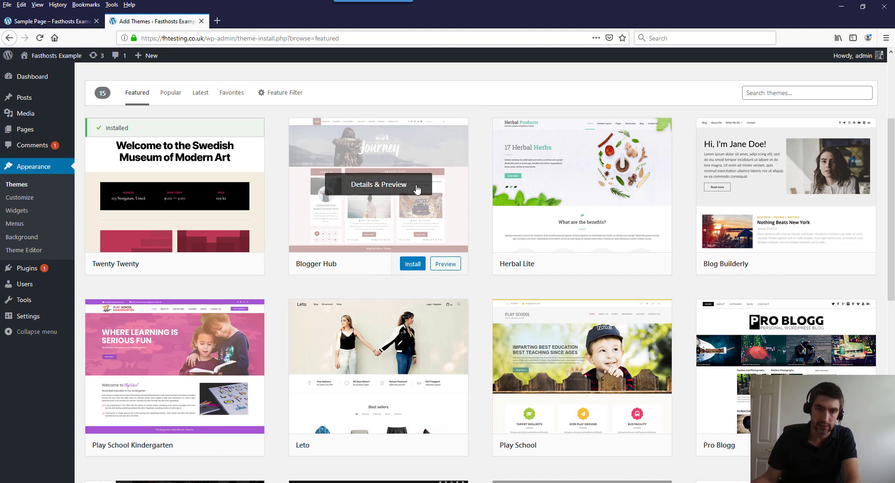
{"action": "left_click", "coordinate": [445, 262]}
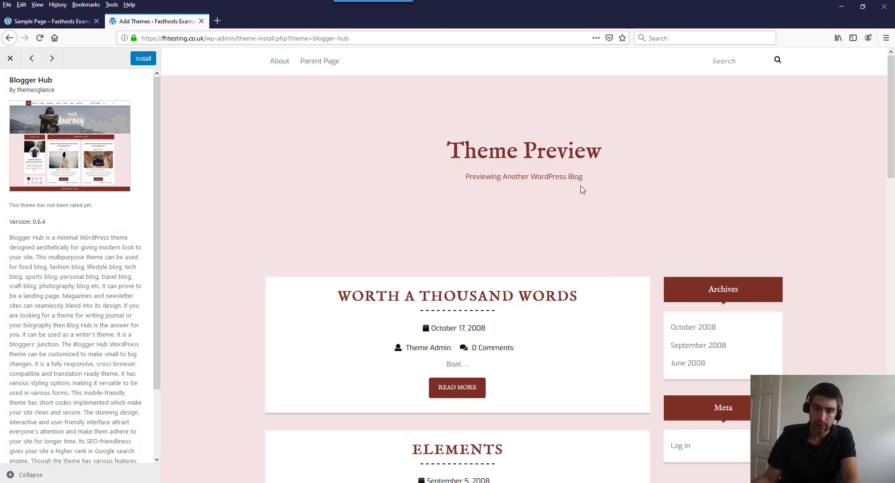
{"action": "scroll", "coordinate": [582, 188], "scroll_direction": "down", "scroll_amount": 5}
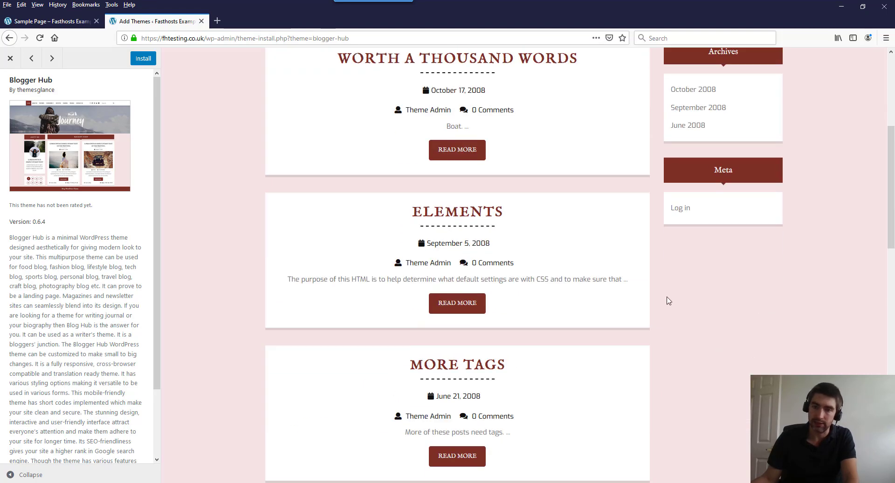
{"action": "scroll", "coordinate": [670, 301], "scroll_direction": "up", "scroll_amount": 4}
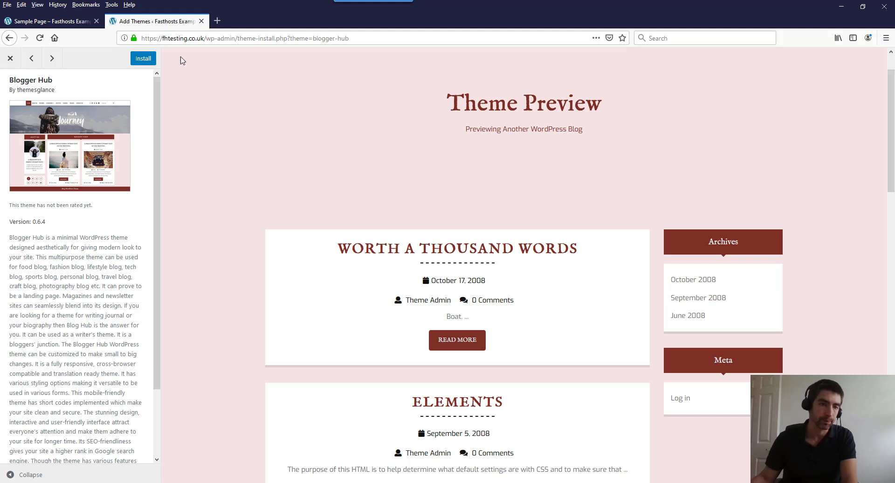
Install the Blogger Hub theme, close its preview, and return to the site's installed themes
{"action": "left_click", "coordinate": [144, 60]}
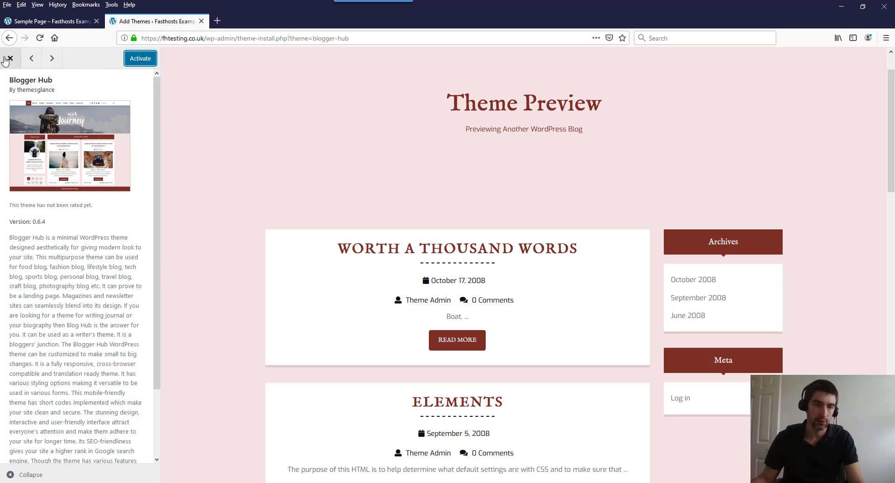
{"action": "left_click", "coordinate": [8, 60]}
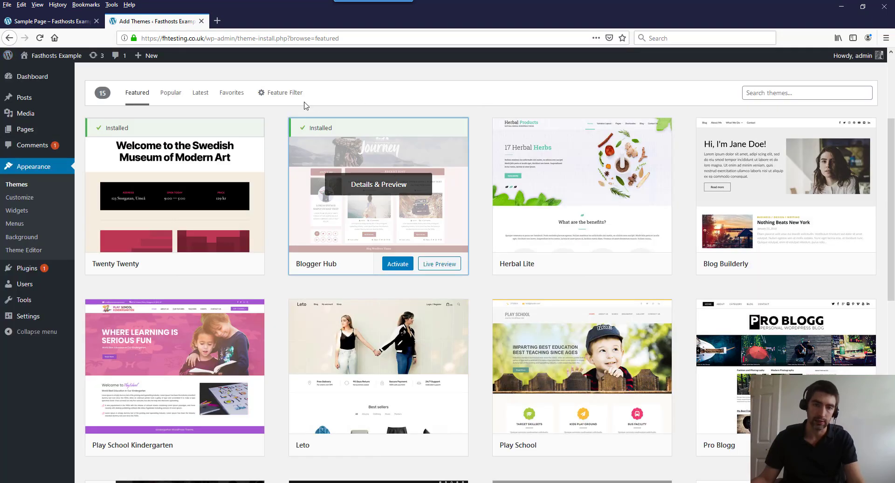
{"action": "left_click", "coordinate": [17, 185]}
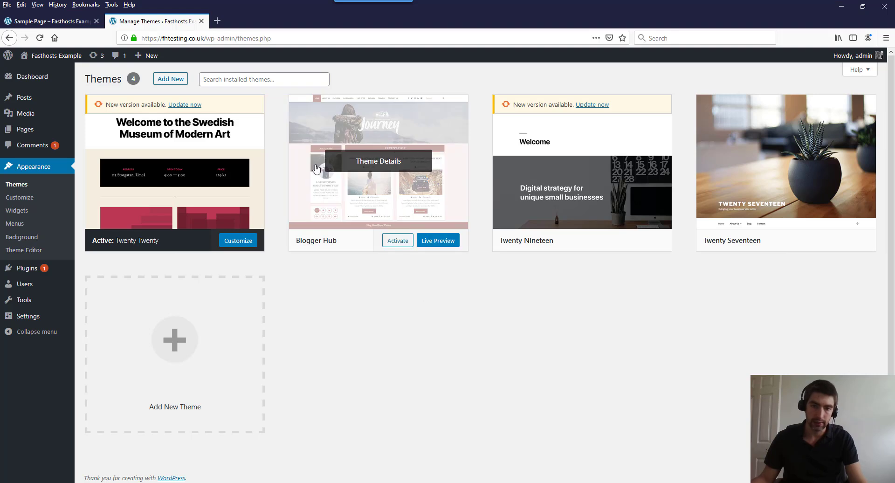
Activate the Blogger Hub theme from the site's installed themes
{"action": "mouse_move", "coordinate": [146, 228]}
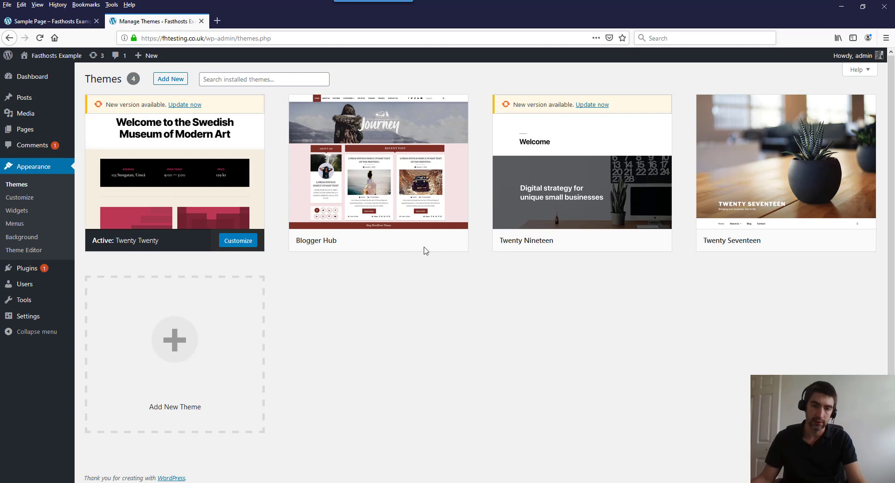
{"action": "mouse_move", "coordinate": [398, 184]}
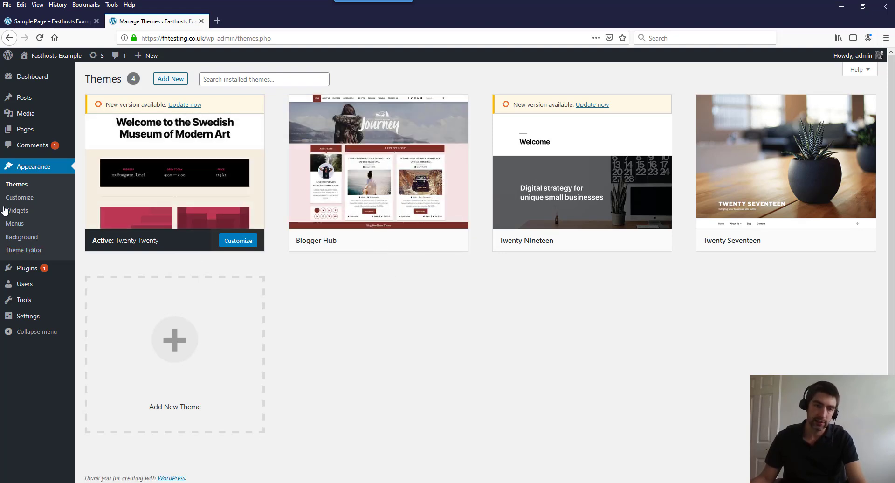
{"action": "left_click", "coordinate": [397, 241]}
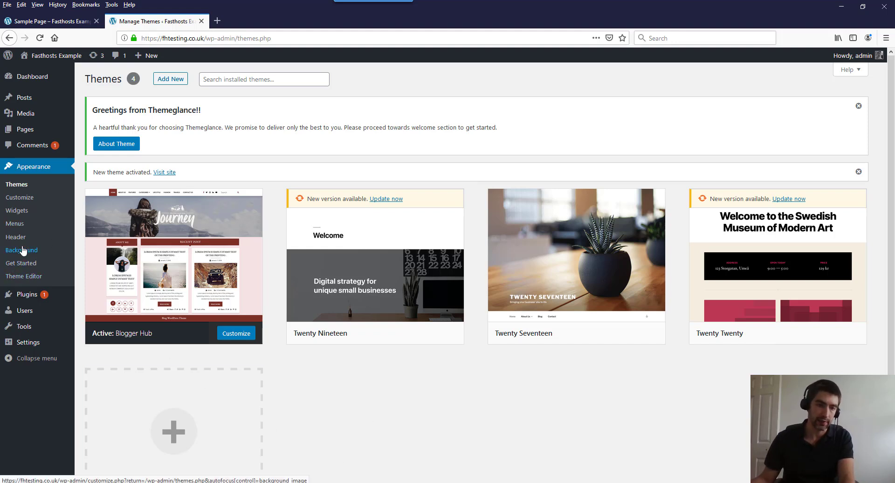
Reload the site's sample page, look over its design under the new theme, and return to the installed themes
{"action": "left_click", "coordinate": [49, 21]}
{"action": "key", "text": "F5"}
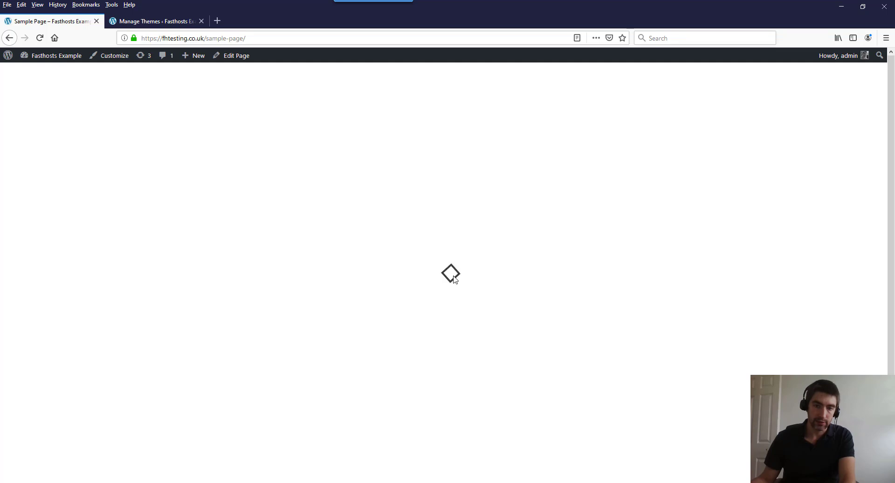
{"action": "scroll", "coordinate": [223, 213], "scroll_direction": "down", "scroll_amount": 2}
{"action": "scroll", "coordinate": [578, 250], "scroll_direction": "up", "scroll_amount": 2}
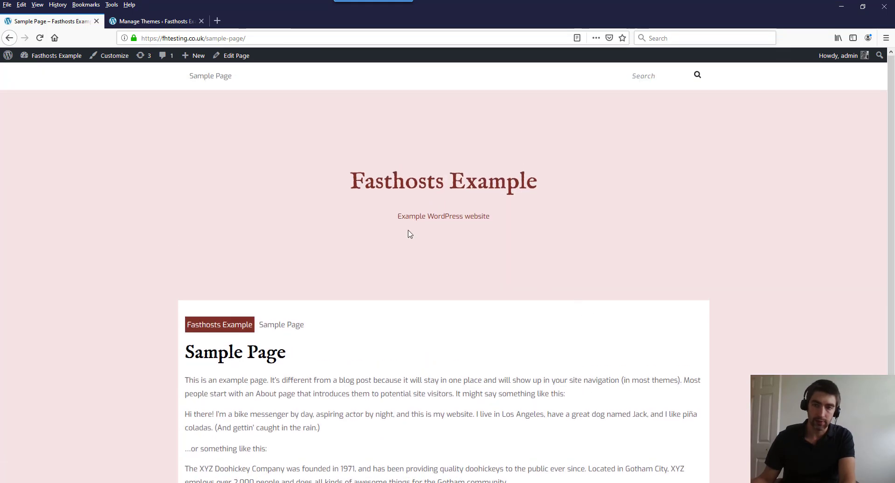
{"action": "left_click", "coordinate": [143, 22]}
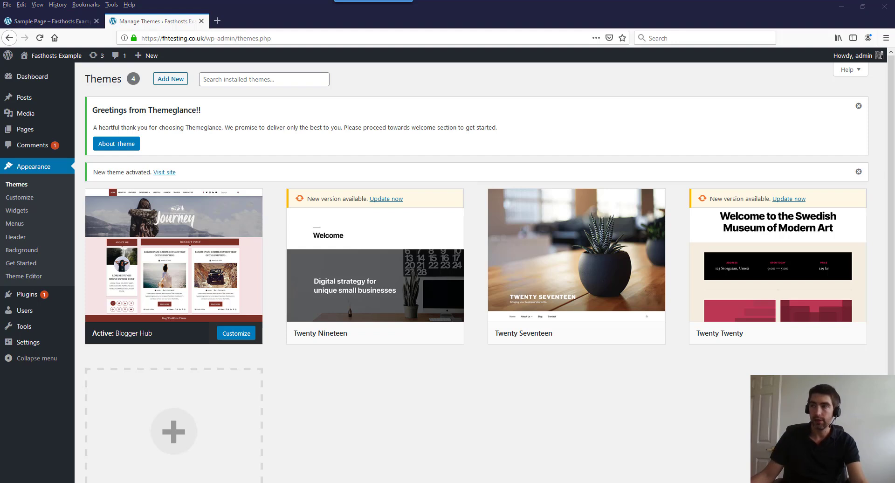
{"action": "mouse_move", "coordinate": [847, 300]}
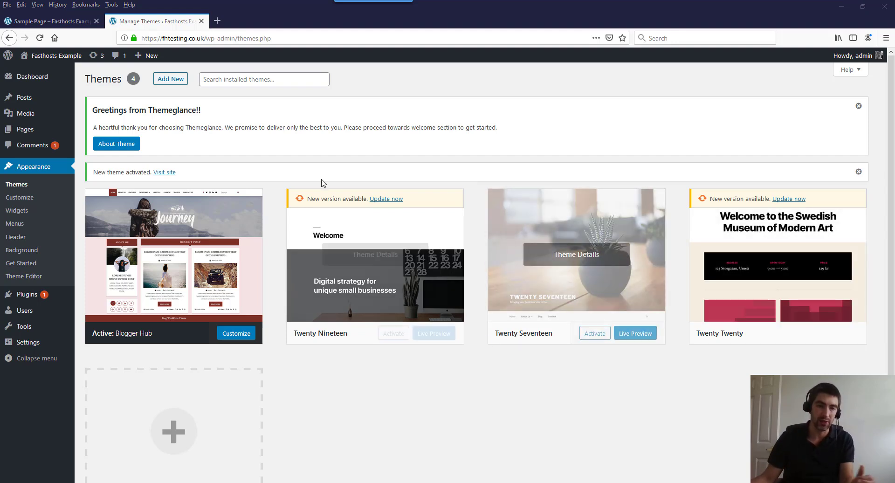
{"action": "left_click", "coordinate": [49, 23]}
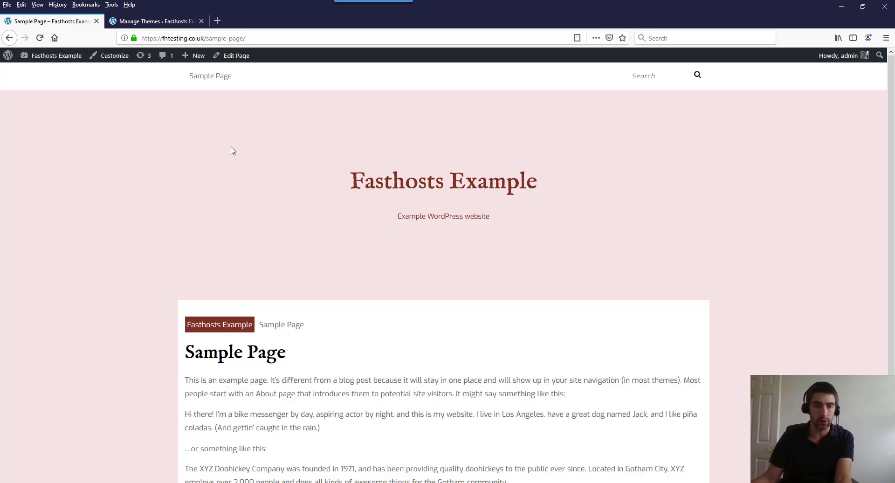
{"action": "left_click", "coordinate": [161, 20]}
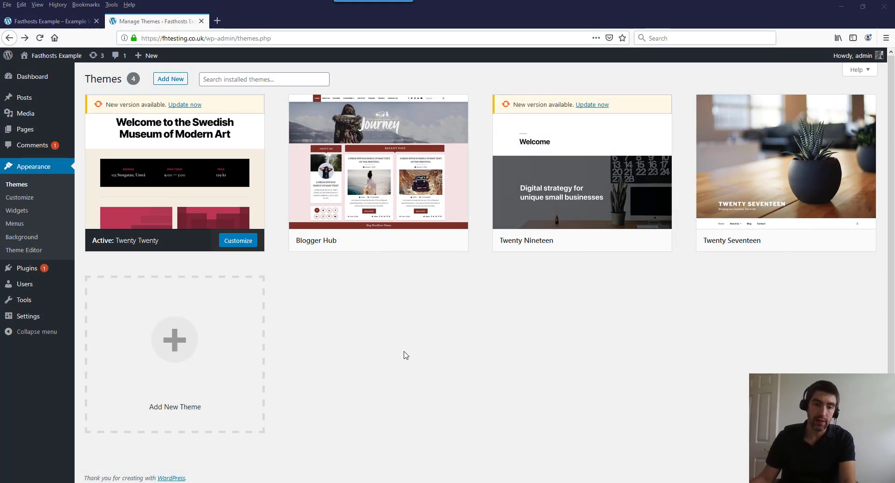
Look through the layout of the site's home page with its latest posts
{"action": "left_click", "coordinate": [61, 26]}
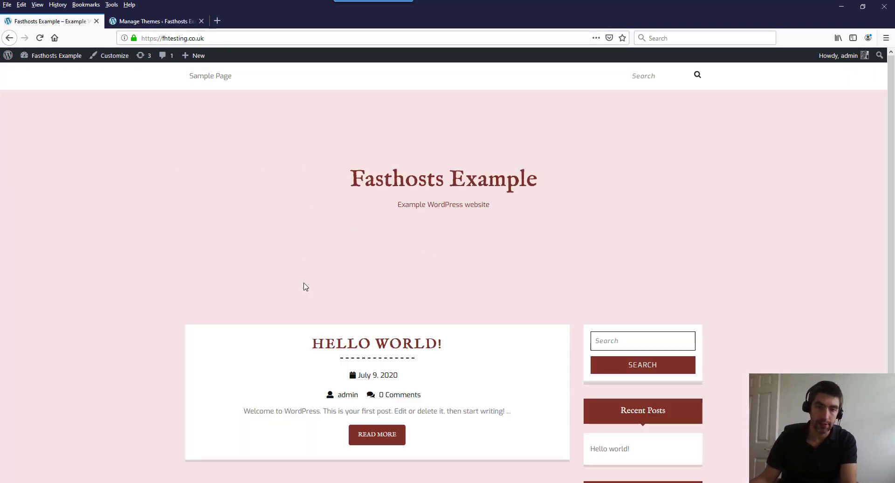
{"action": "scroll", "coordinate": [392, 303], "scroll_direction": "down", "scroll_amount": 2}
{"action": "scroll", "coordinate": [334, 279], "scroll_direction": "up", "scroll_amount": 1}
{"action": "scroll", "coordinate": [334, 279], "scroll_direction": "up", "scroll_amount": 1}
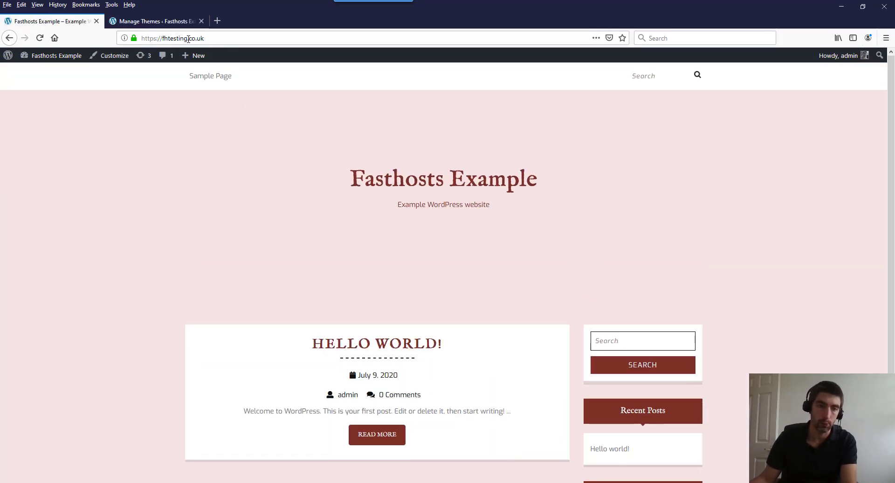
In the site's reading settings, make the homepage a static page using Sample Page, leave the posts page unselected, and save
{"action": "left_click", "coordinate": [154, 21]}
{"action": "mouse_move", "coordinate": [27, 317]}
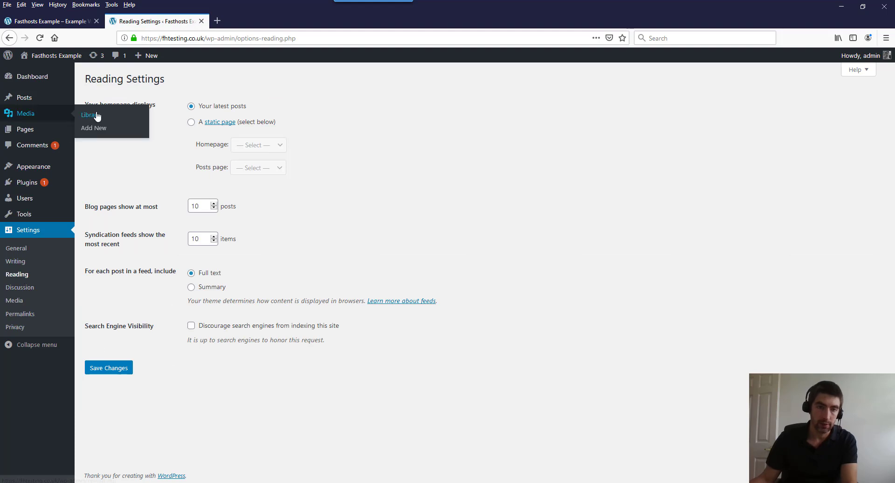
{"action": "left_click", "coordinate": [193, 123]}
{"action": "left_click", "coordinate": [256, 145]}
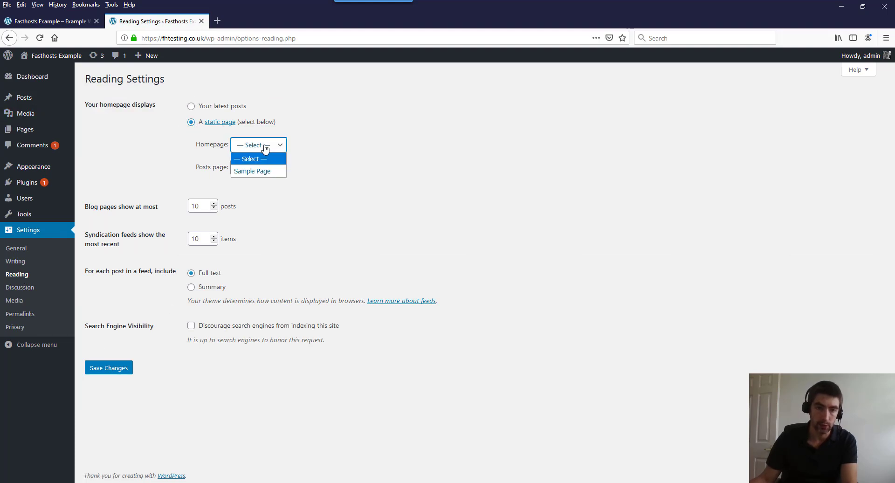
{"action": "left_click", "coordinate": [270, 171]}
{"action": "left_click", "coordinate": [269, 169]}
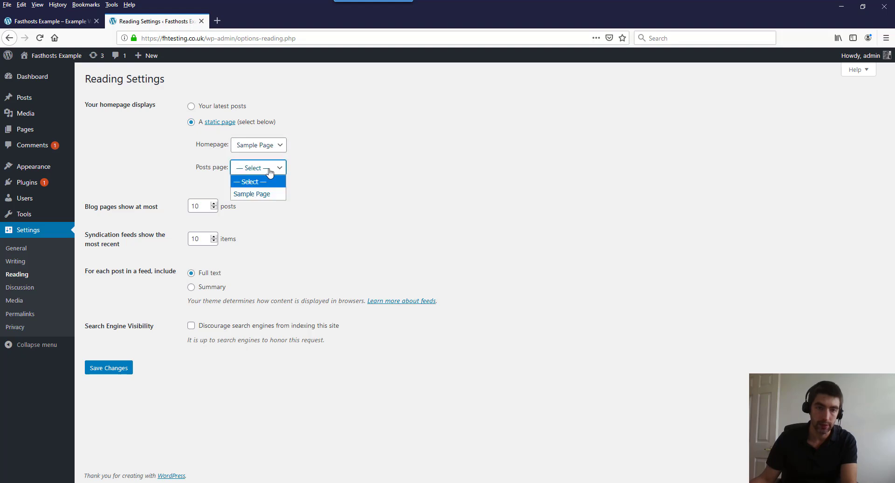
{"action": "left_click", "coordinate": [263, 183]}
{"action": "left_click", "coordinate": [367, 183]}
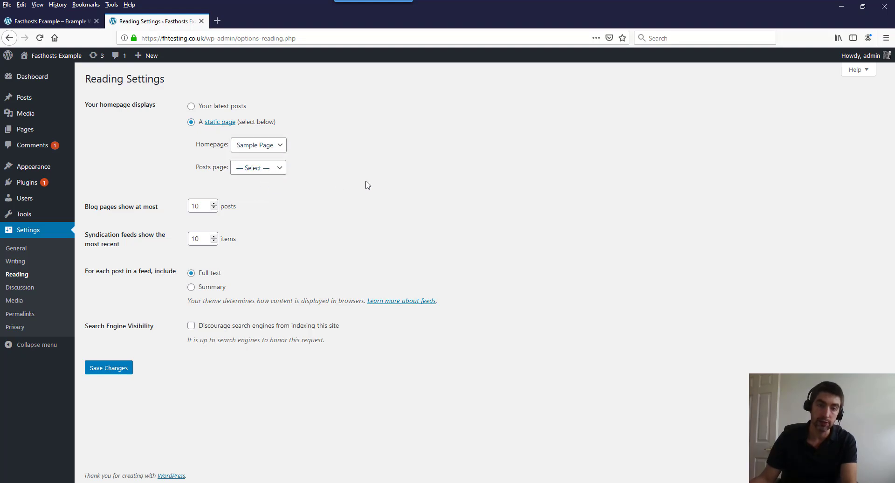
{"action": "left_click", "coordinate": [112, 373]}
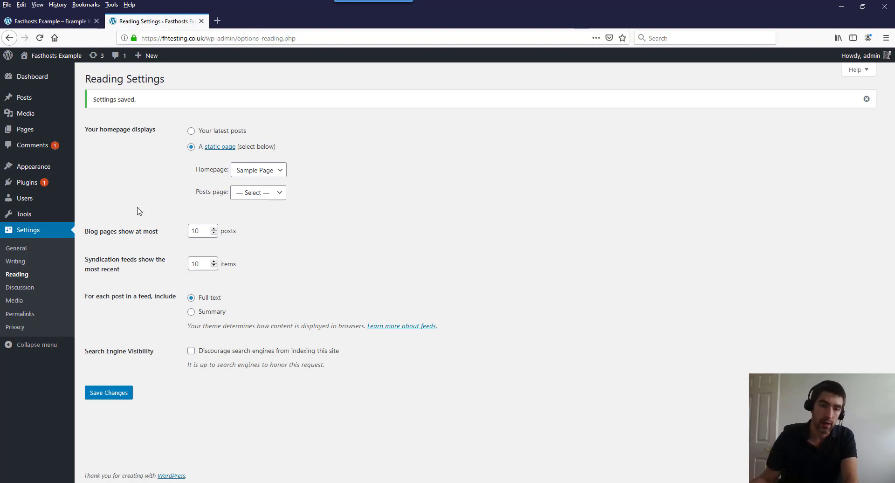
Reload the site's home page to check its new static content, and return to the reading settings
{"action": "left_click", "coordinate": [84, 19]}
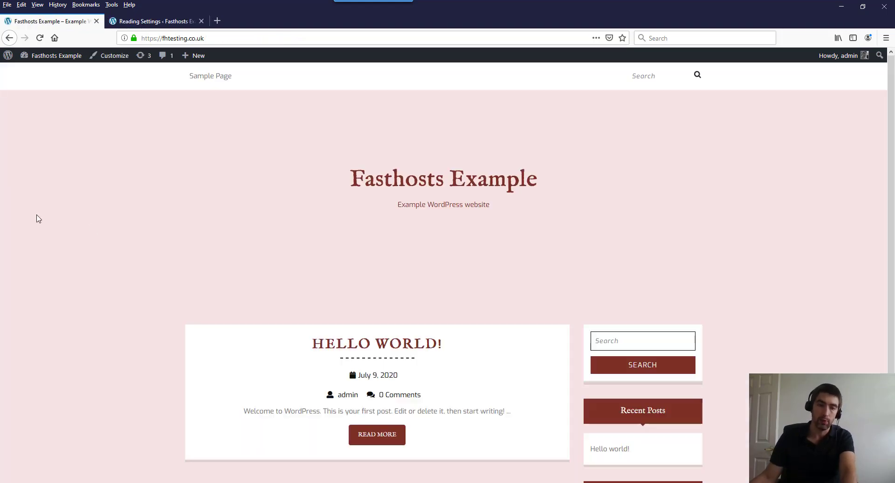
{"action": "key", "text": "F5"}
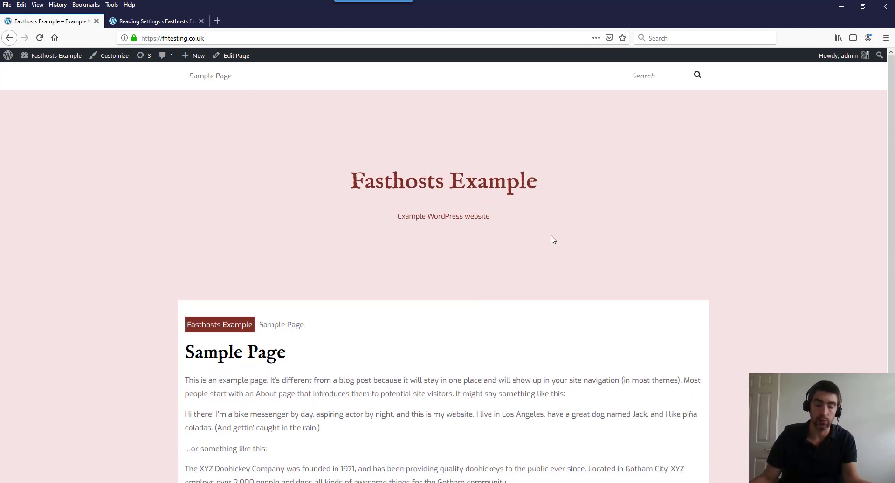
{"action": "left_click", "coordinate": [167, 23]}
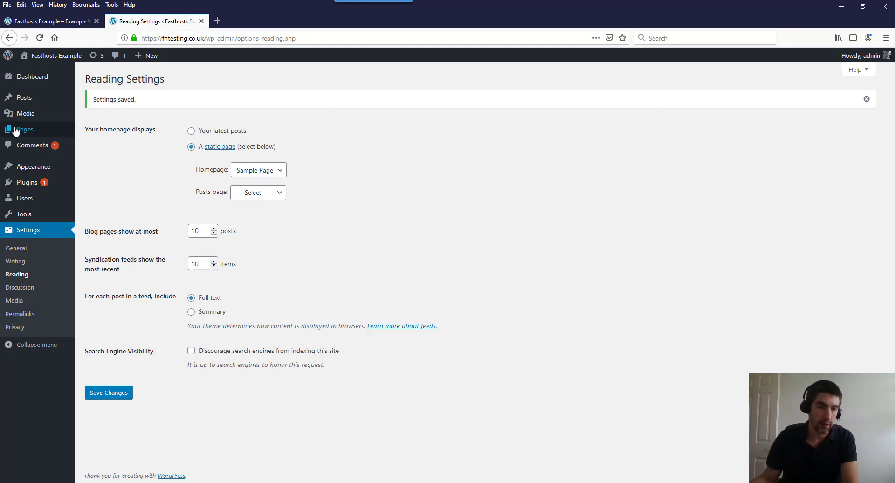
Go to the list of pages and create a new page titled "My new page"
{"action": "mouse_move", "coordinate": [28, 131]}
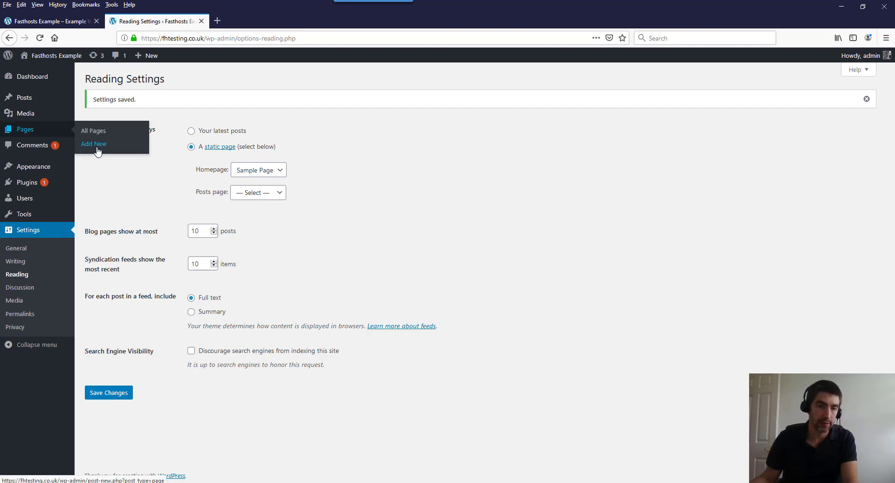
{"action": "left_click", "coordinate": [30, 133]}
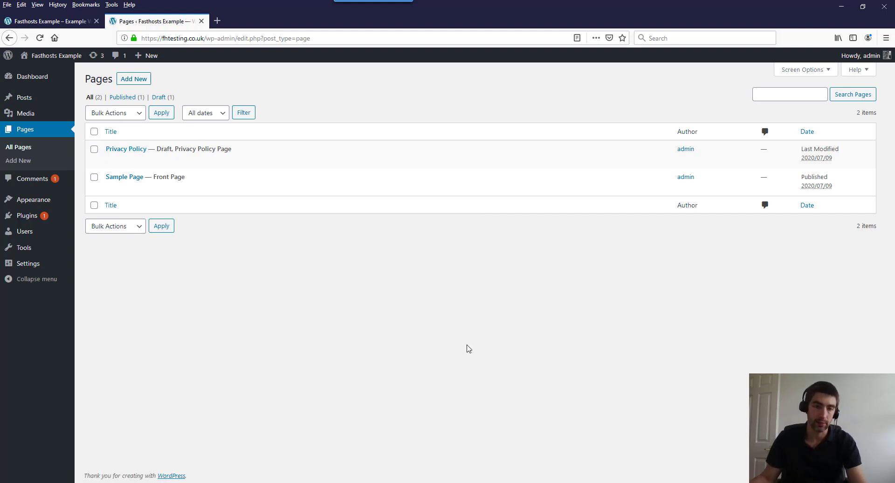
{"action": "left_click", "coordinate": [142, 80]}
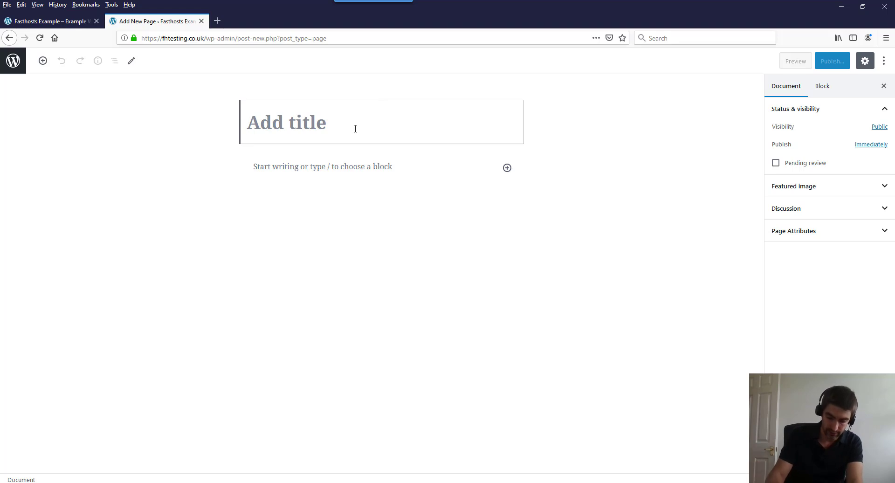
{"action": "type", "text": "My new "}
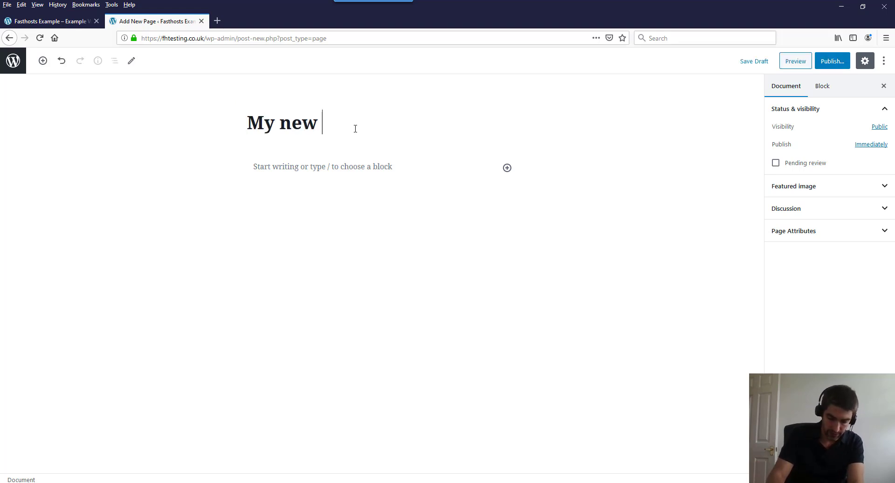
{"action": "type", "text": "page"}
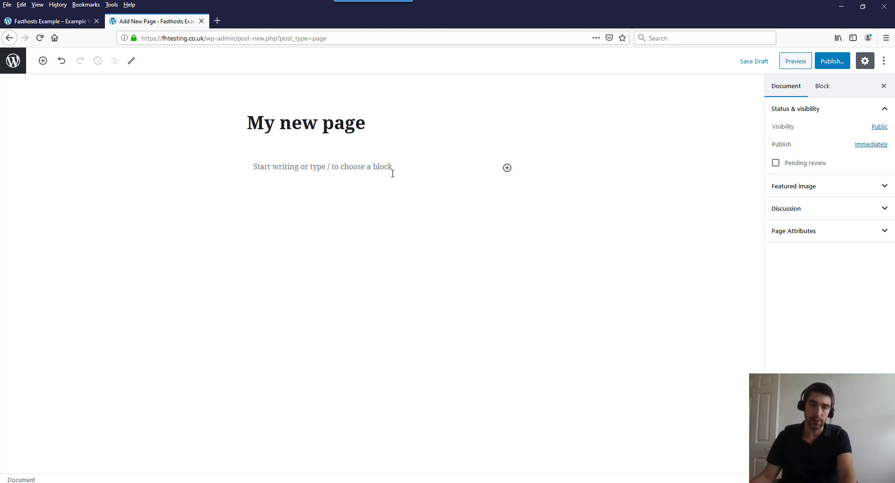
Insert an empty Image block below the page title
{"action": "left_click", "coordinate": [507, 169]}
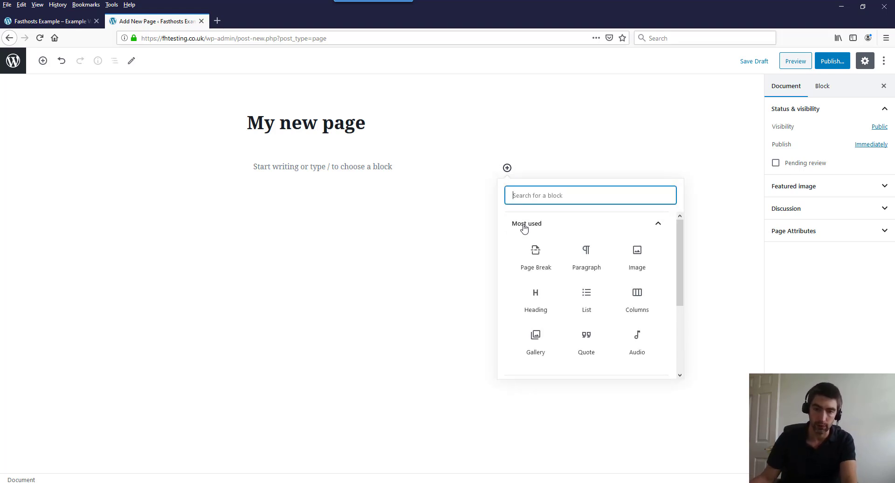
{"action": "left_click", "coordinate": [591, 264]}
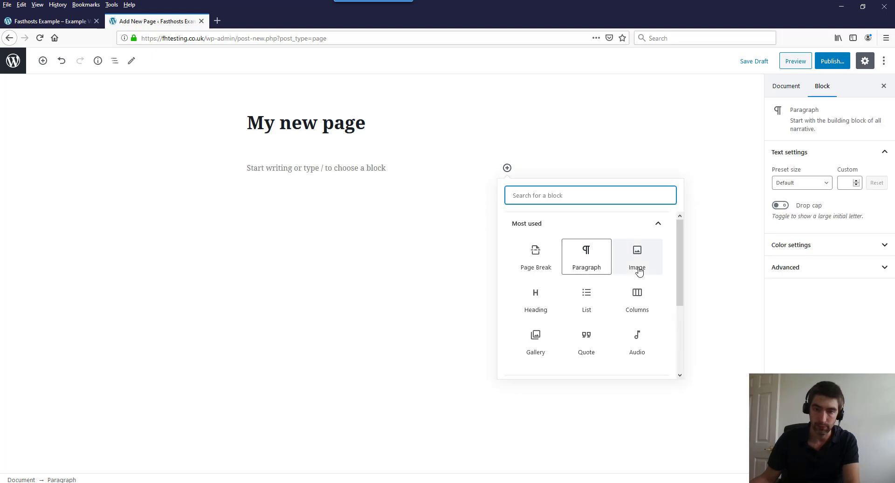
{"action": "left_click", "coordinate": [640, 265]}
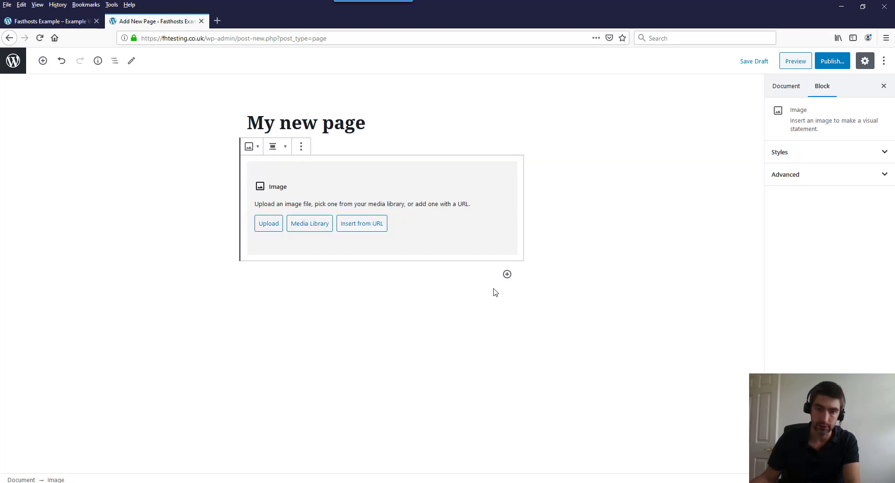
Insert a Quote block below the image block with the text "My quote"
{"action": "left_click", "coordinate": [507, 274]}
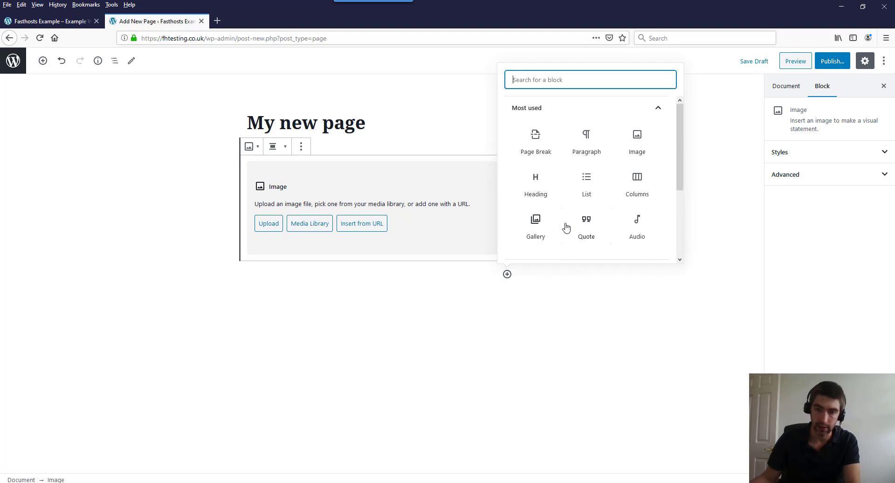
{"action": "left_click", "coordinate": [586, 229]}
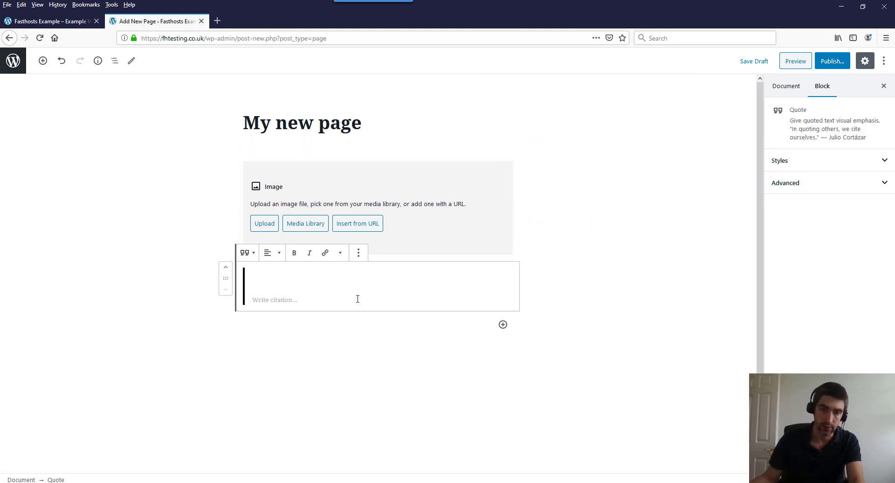
{"action": "type", "text": "My quote"}
{"action": "left_click", "coordinate": [498, 332]}
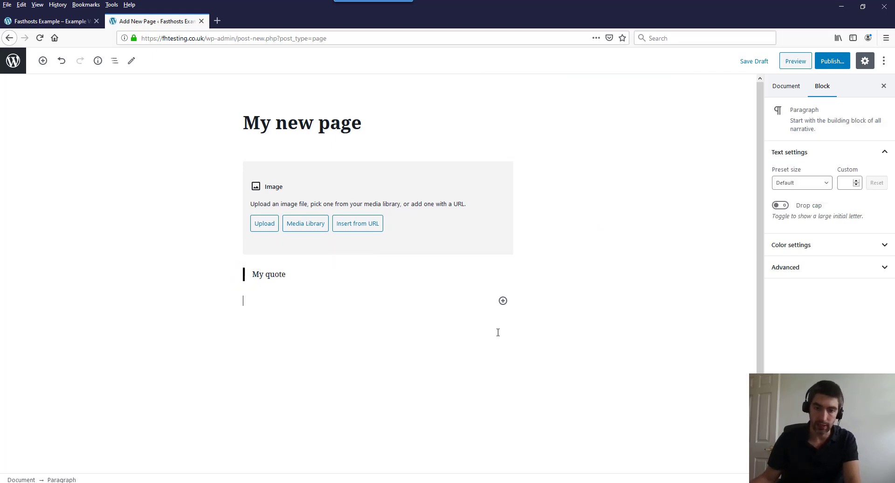
Insert a Columns block from the layout elements below the quote, using the variation with three equal columns
{"action": "left_click", "coordinate": [503, 301]}
{"action": "scroll", "coordinate": [593, 230], "scroll_direction": "down", "scroll_amount": 3}
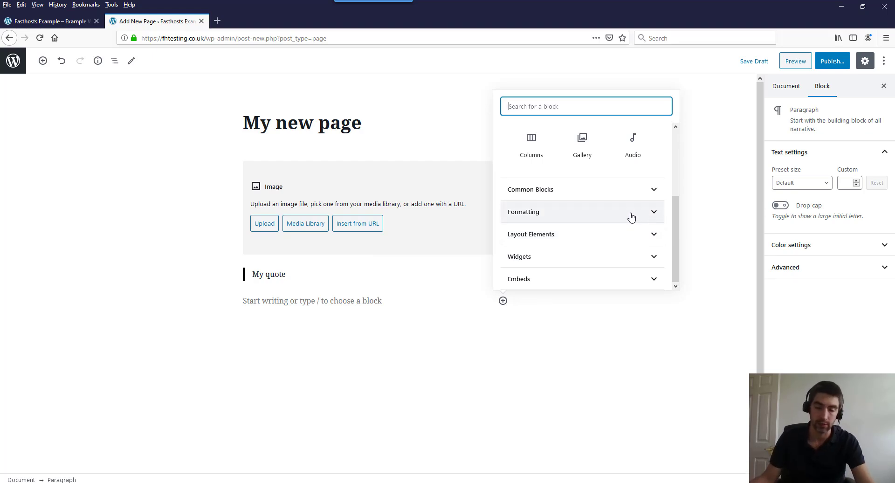
{"action": "left_click", "coordinate": [652, 234]}
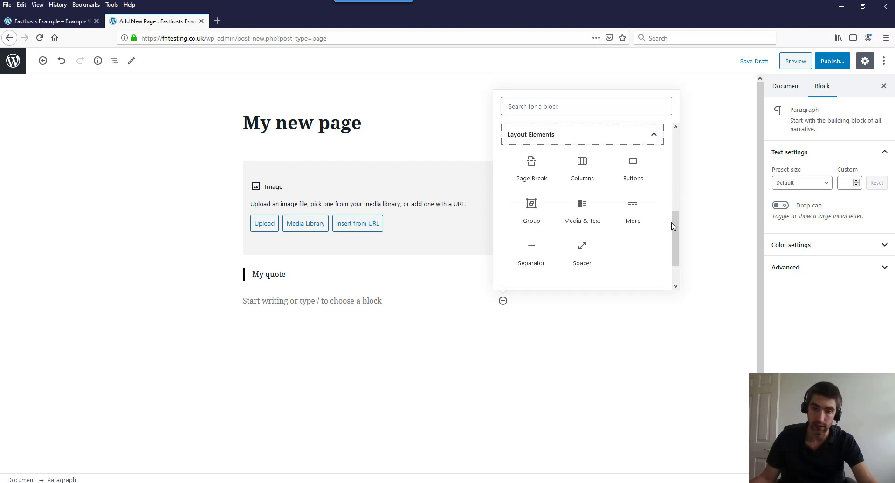
{"action": "left_click", "coordinate": [583, 168]}
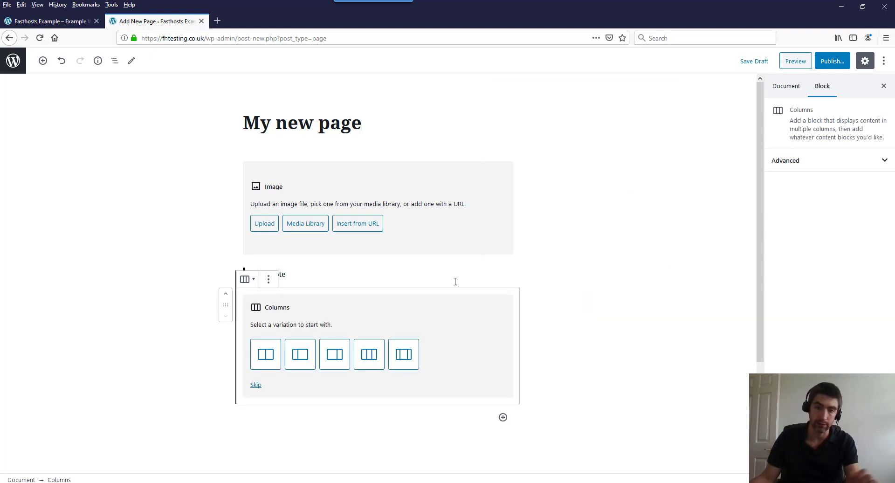
{"action": "scroll", "coordinate": [484, 285], "scroll_direction": "down", "scroll_amount": 2}
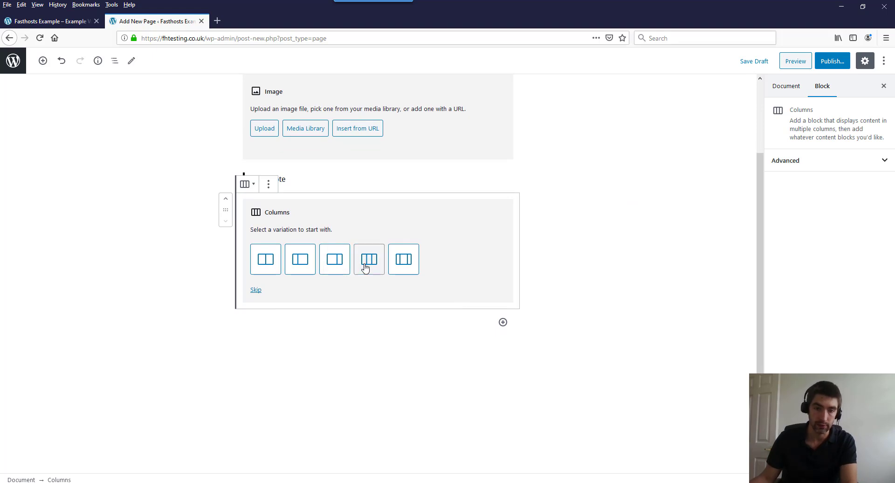
{"action": "left_click", "coordinate": [366, 268]}
{"action": "scroll", "coordinate": [605, 345], "scroll_direction": "up", "scroll_amount": 2}
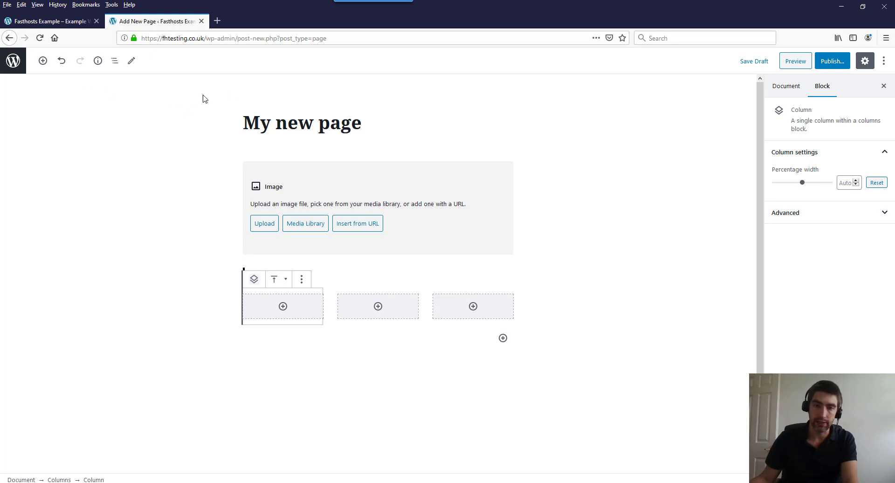
Examine the page's visibility choices and publish date scheduling in the document settings
{"action": "left_click", "coordinate": [788, 89]}
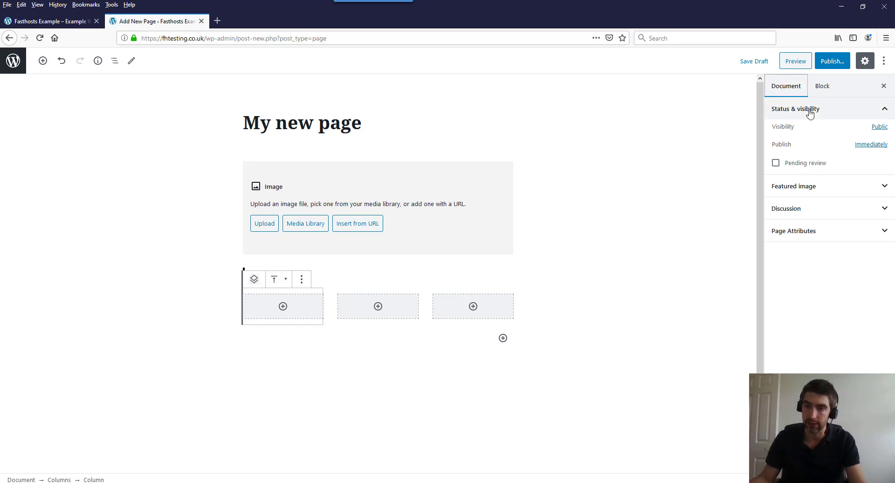
{"action": "left_click", "coordinate": [874, 127]}
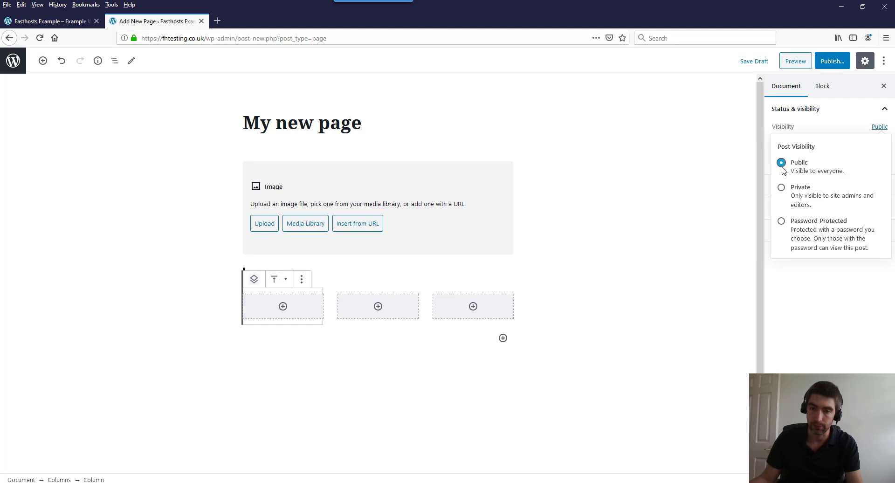
{"action": "left_click", "coordinate": [880, 128]}
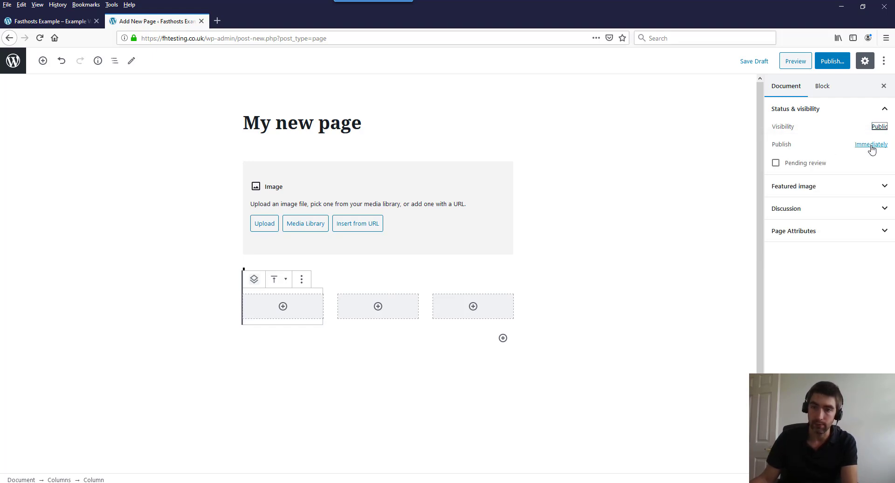
{"action": "left_click", "coordinate": [872, 145]}
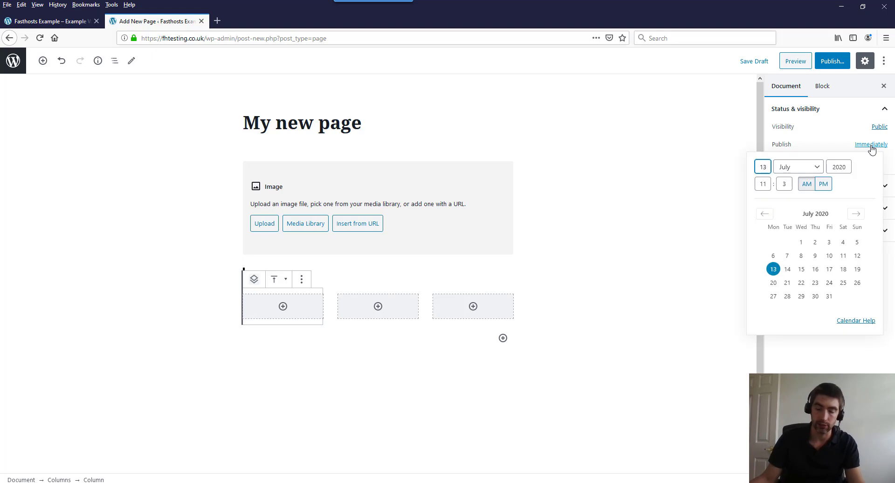
{"action": "left_click", "coordinate": [868, 146]}
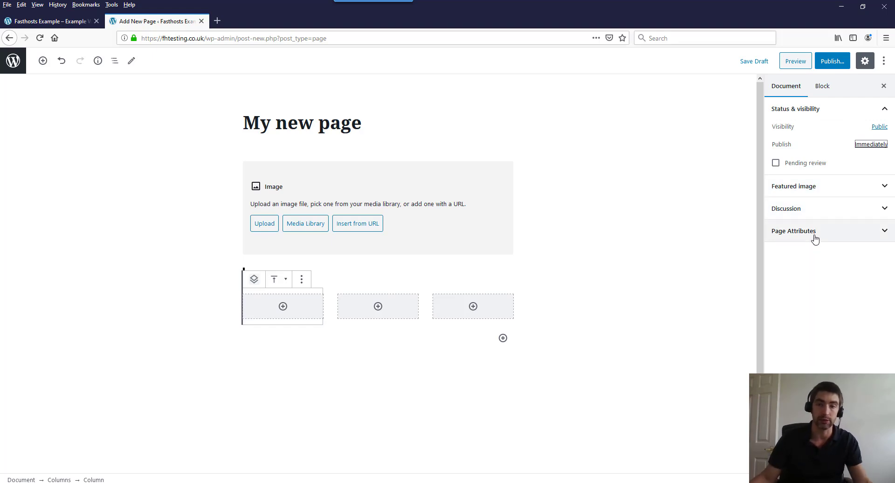
Publish "My new page" and open it on the live site
{"action": "left_click", "coordinate": [830, 64]}
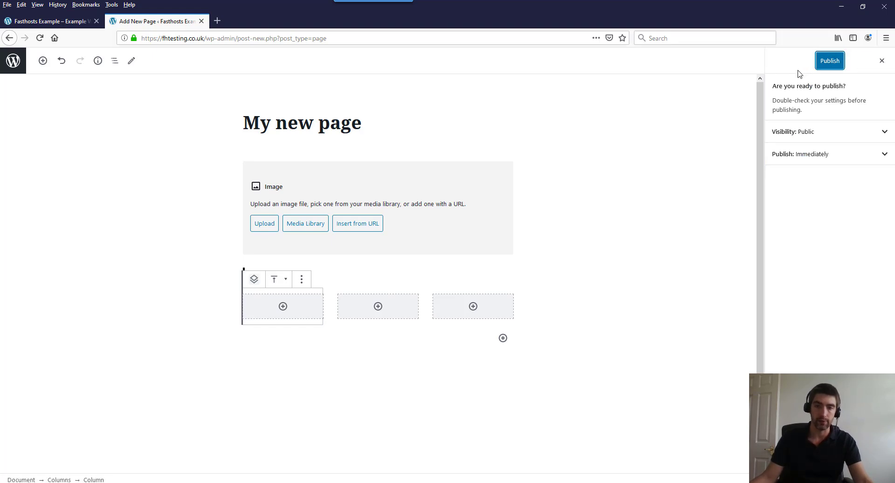
{"action": "left_click", "coordinate": [830, 63]}
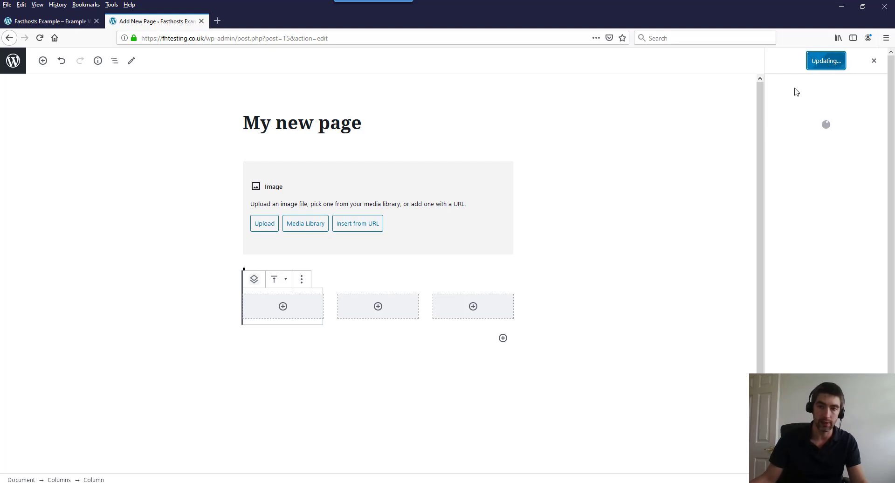
{"action": "left_click", "coordinate": [59, 19]}
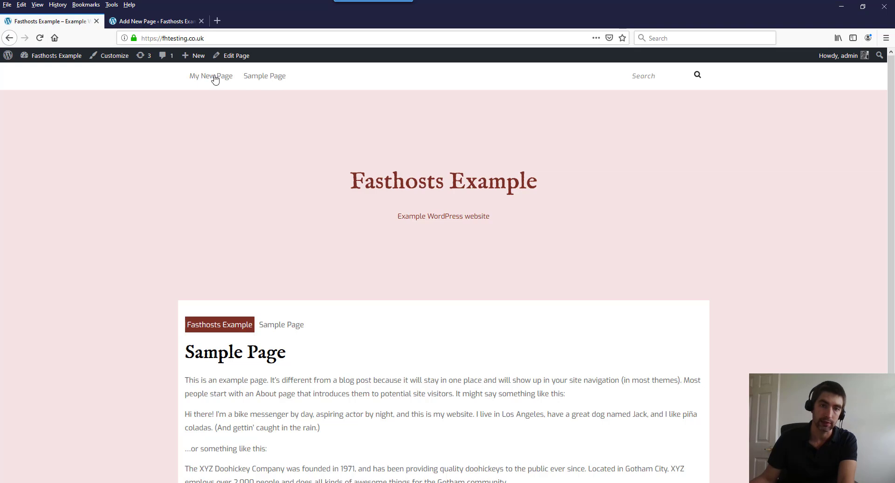
{"action": "left_click", "coordinate": [214, 82]}
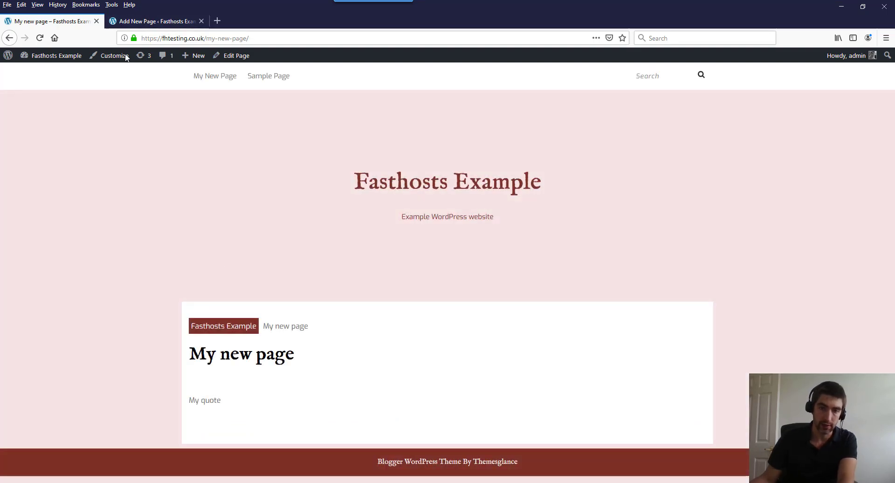
Return to the list of pages and use Quick Edit to set Sample Page as the parent of "My new page"
{"action": "left_click", "coordinate": [156, 21]}
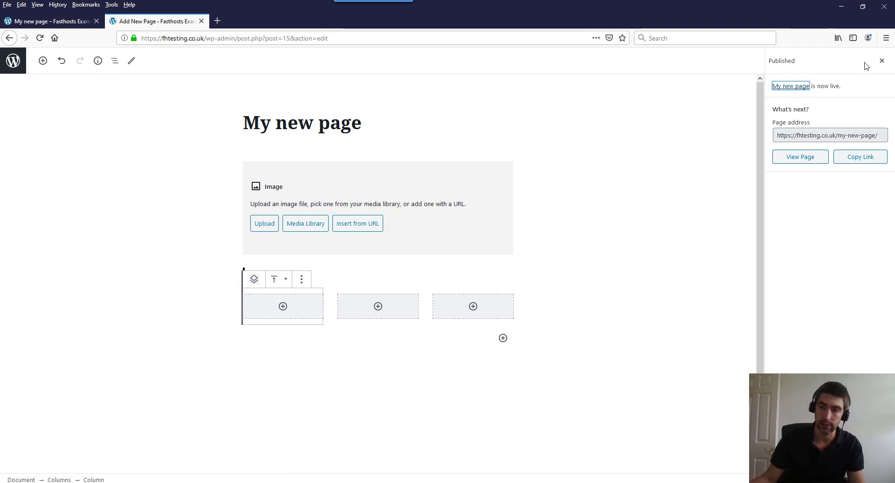
{"action": "left_click", "coordinate": [12, 70]}
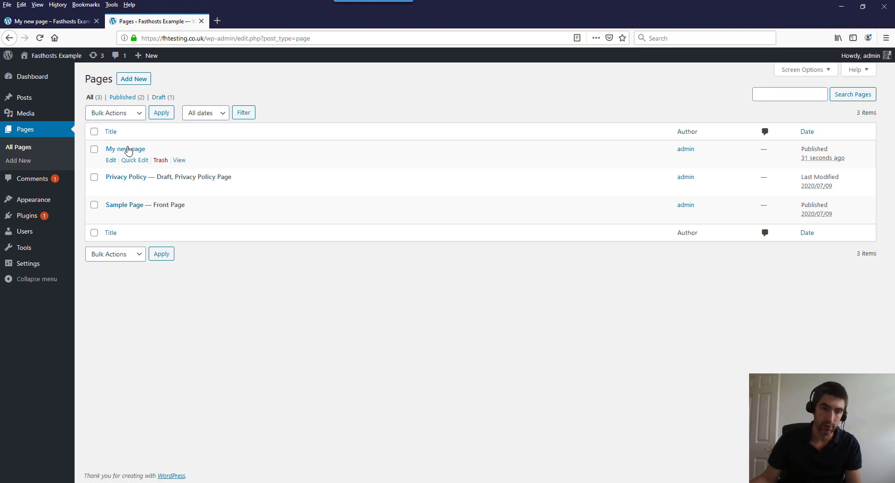
{"action": "left_click", "coordinate": [131, 161]}
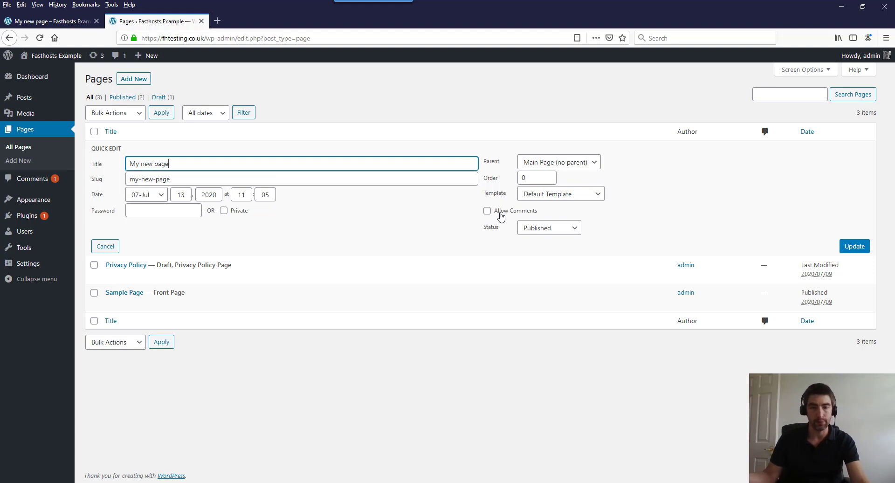
{"action": "left_click", "coordinate": [558, 167]}
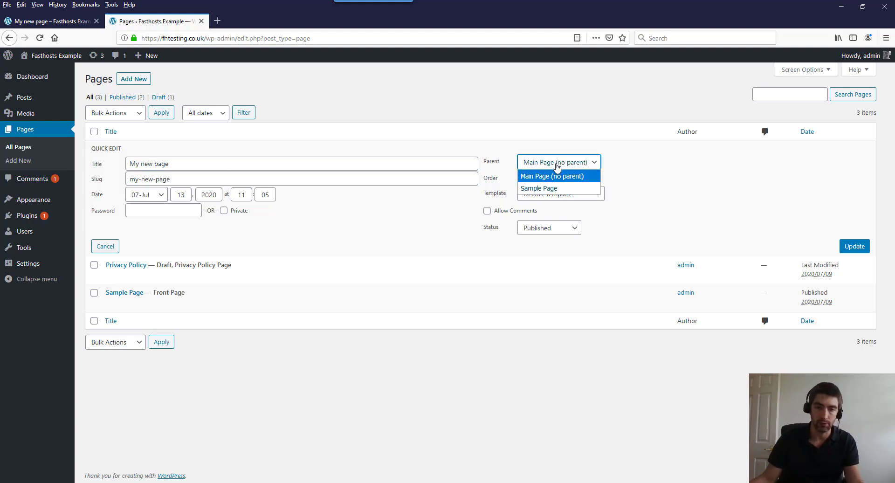
{"action": "left_click", "coordinate": [552, 188]}
{"action": "left_click", "coordinate": [854, 246]}
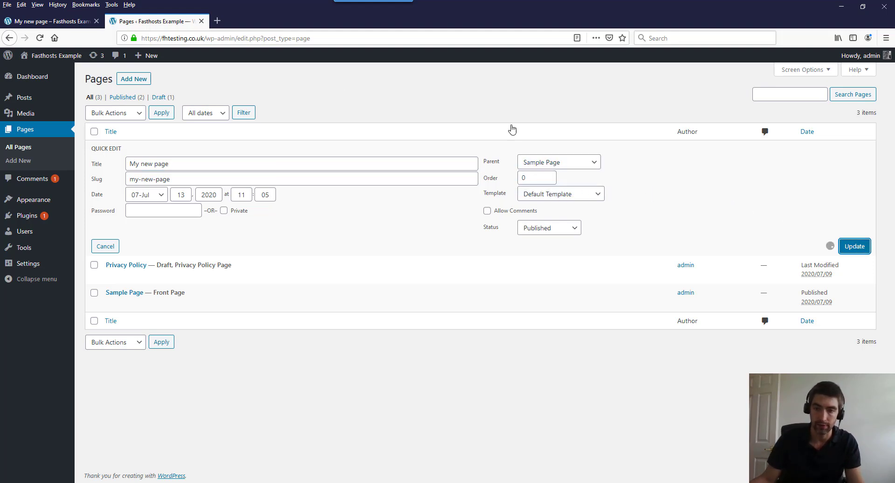
Reload the live site and check how "My new page" is nested under Sample Page in the site navigation
{"action": "left_click", "coordinate": [88, 21]}
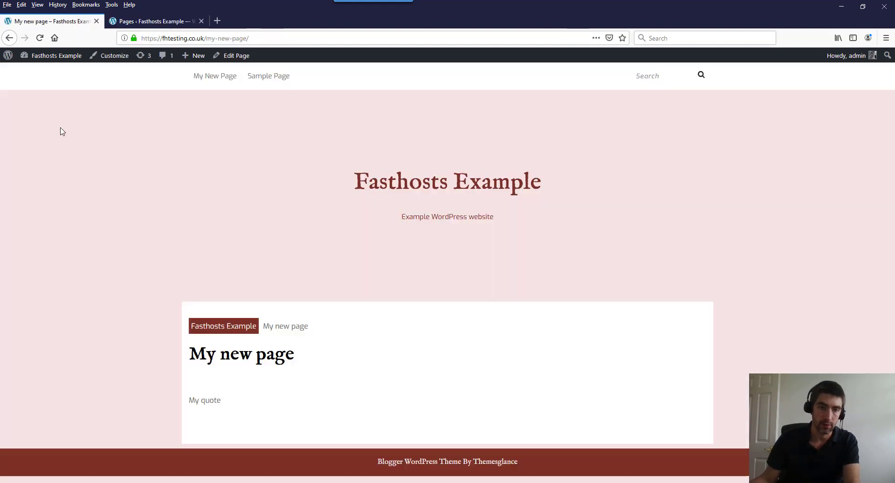
{"action": "key", "text": "F5"}
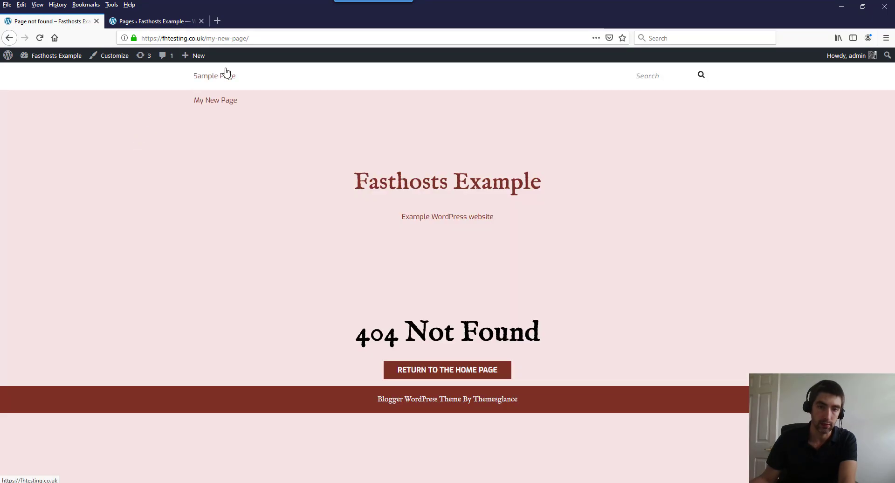
{"action": "mouse_move", "coordinate": [222, 78]}
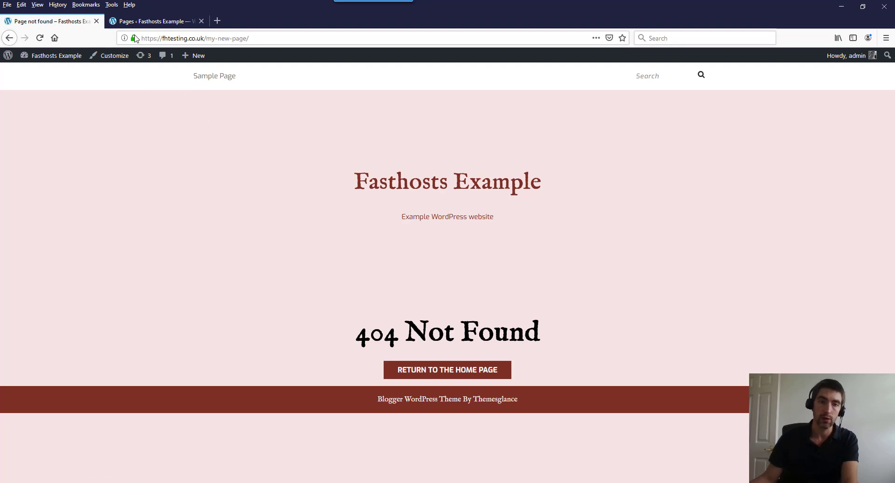
Go back to the list of pages, review the template choices for "My new page" in Quick Edit, and save with Default Template
{"action": "left_click", "coordinate": [145, 21]}
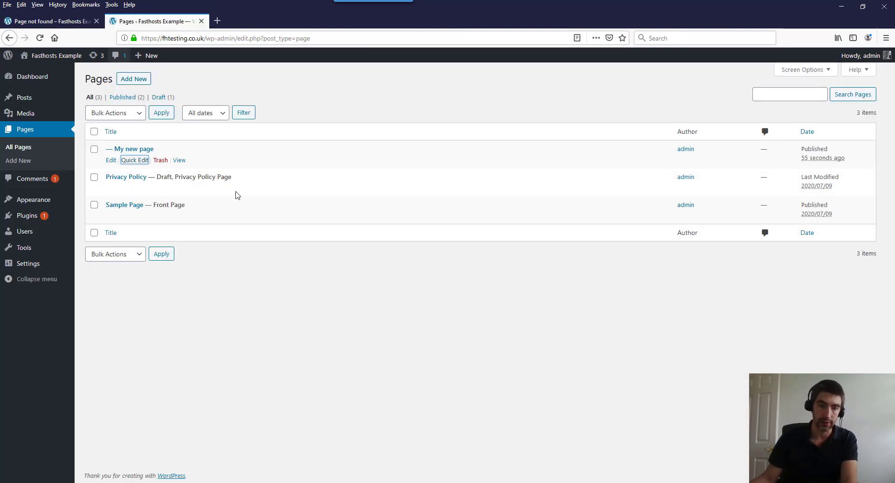
{"action": "left_click", "coordinate": [132, 160]}
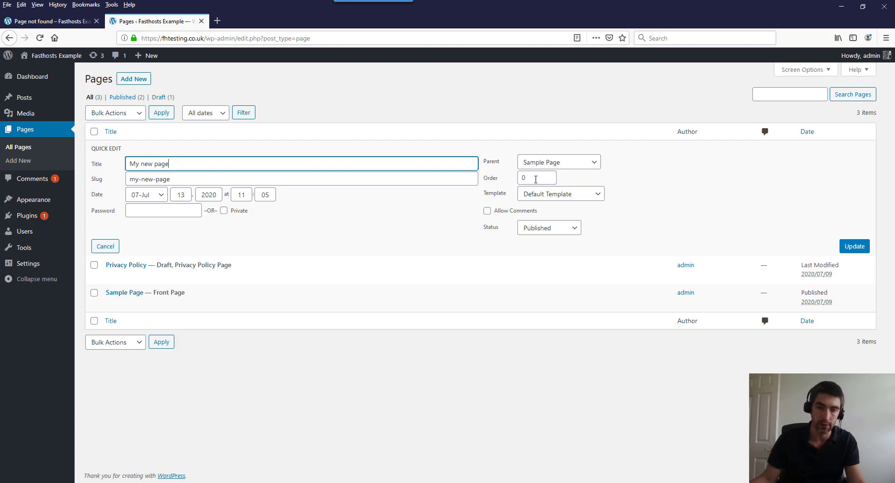
{"action": "left_click", "coordinate": [584, 194]}
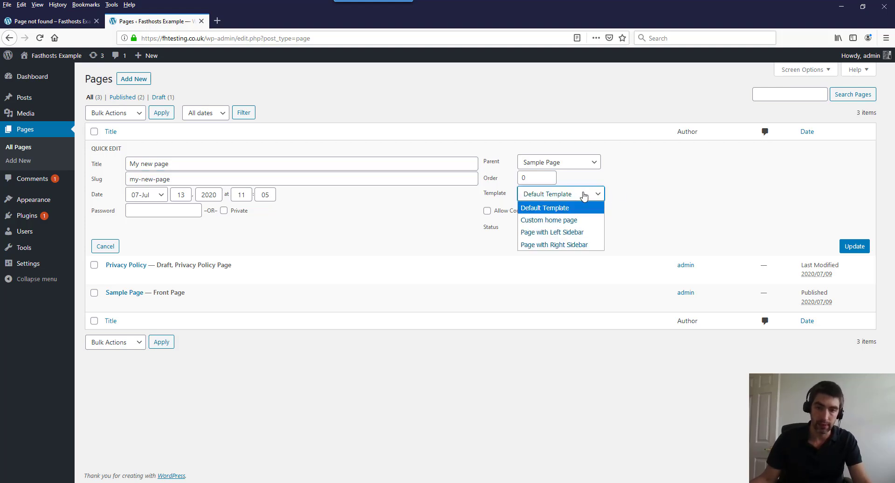
{"action": "left_click", "coordinate": [586, 198]}
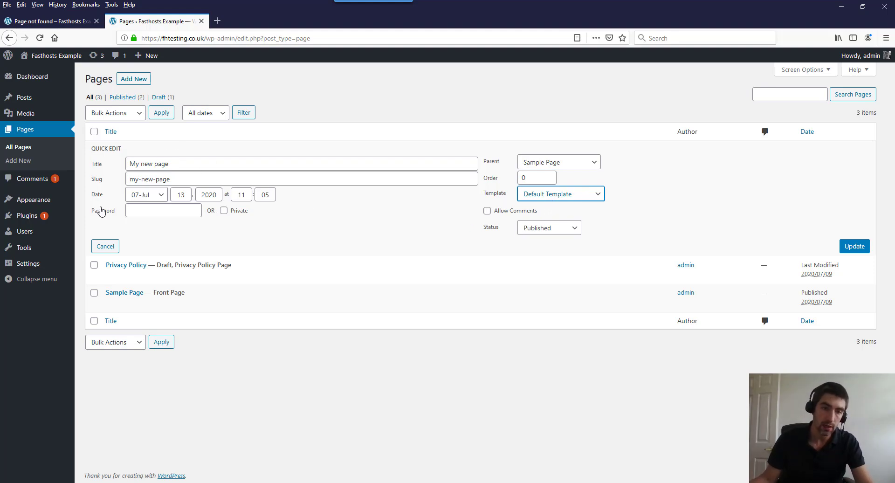
{"action": "left_click", "coordinate": [855, 247]}
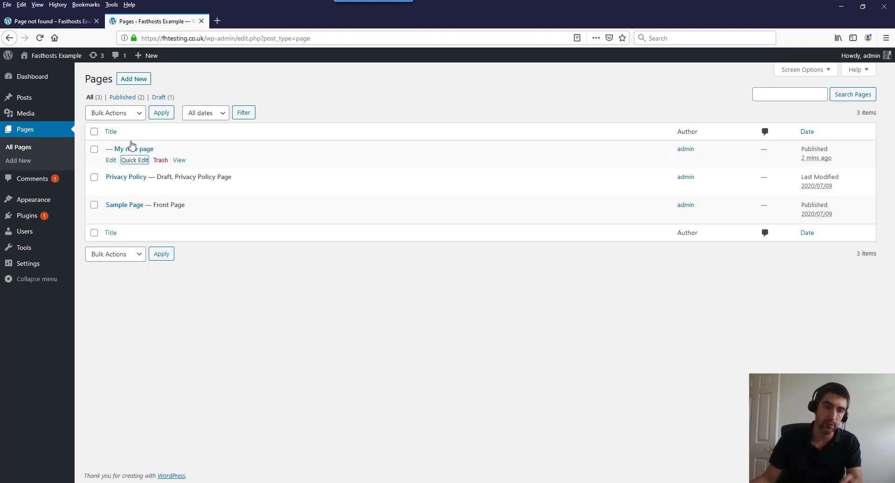
Create a new page titled "Blog" and publish it
{"action": "left_click", "coordinate": [133, 81]}
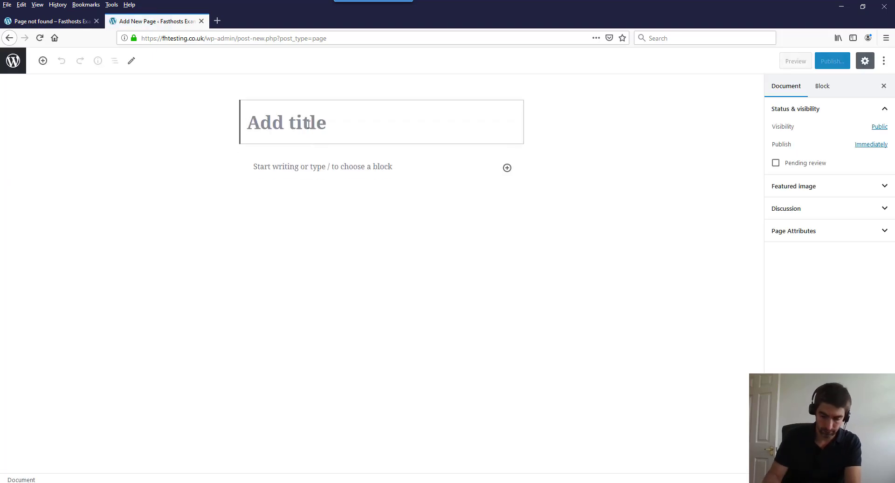
{"action": "type", "text": "Blog"}
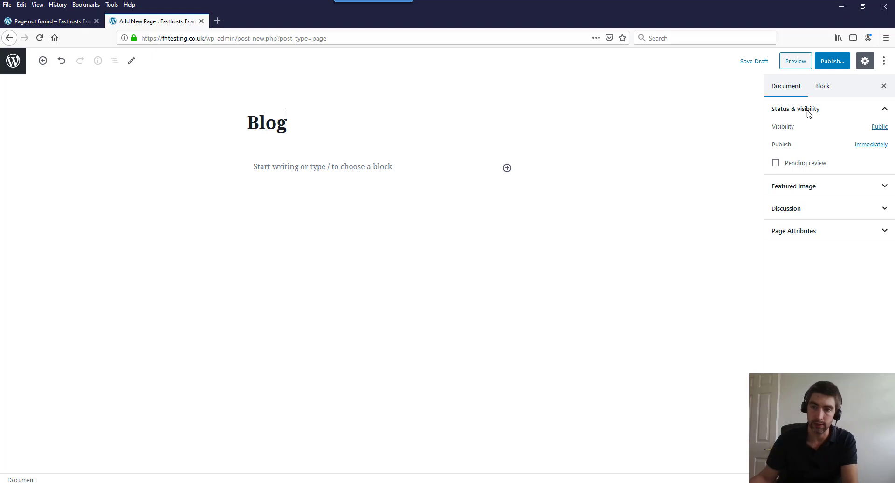
{"action": "left_click", "coordinate": [842, 66]}
{"action": "left_click", "coordinate": [830, 64]}
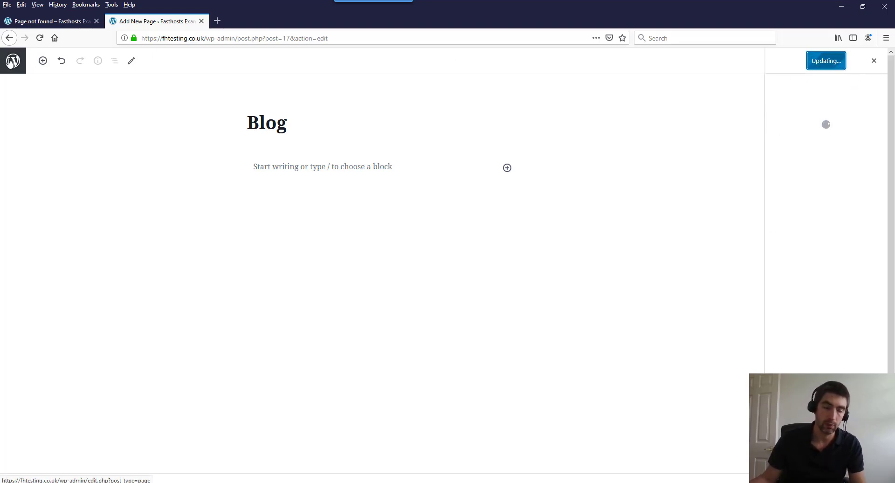
Set the posts page to Blog in the site's Reading settings and save the changes
{"action": "left_click", "coordinate": [11, 61]}
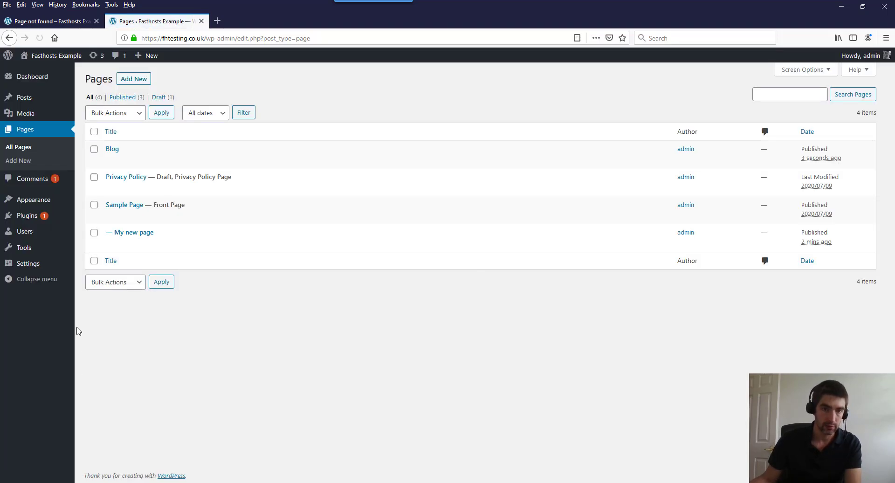
{"action": "mouse_move", "coordinate": [38, 273]}
{"action": "left_click", "coordinate": [97, 293]}
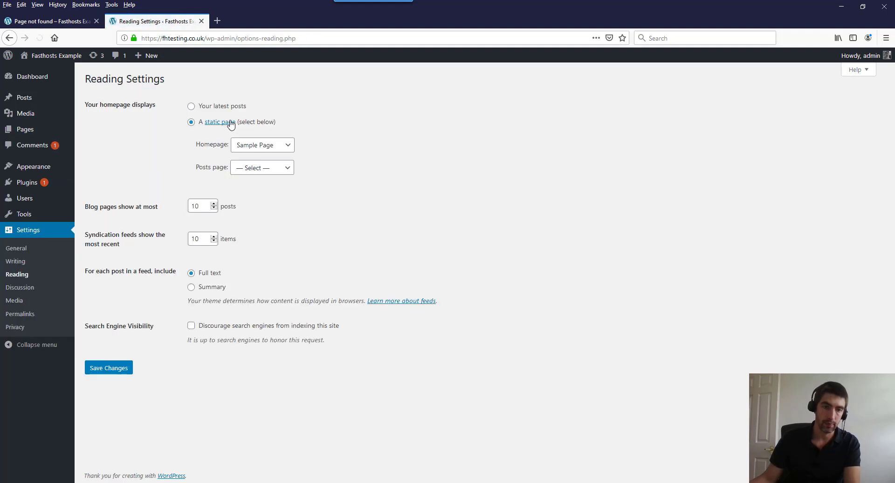
{"action": "left_click", "coordinate": [261, 167]}
{"action": "left_click", "coordinate": [257, 194]}
{"action": "left_click", "coordinate": [112, 369]}
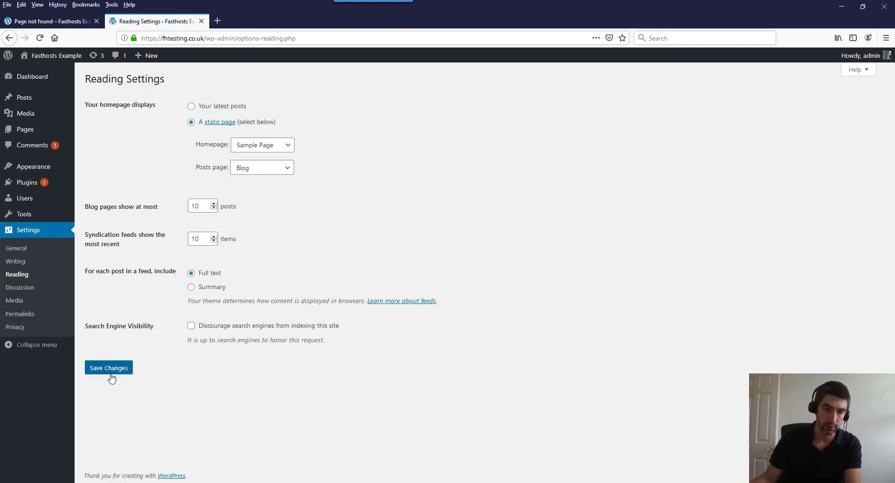
Open the Blog page on the live site and look through its posts and sidebar
{"action": "left_click", "coordinate": [46, 22]}
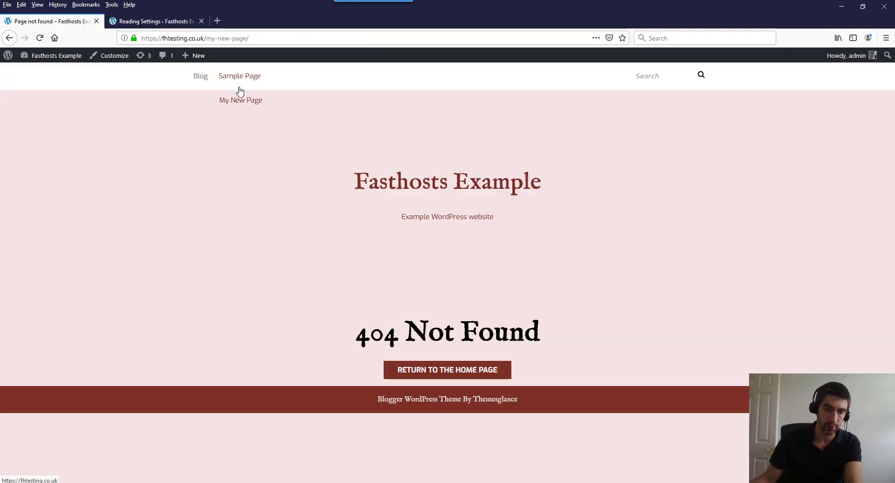
{"action": "left_click", "coordinate": [198, 79]}
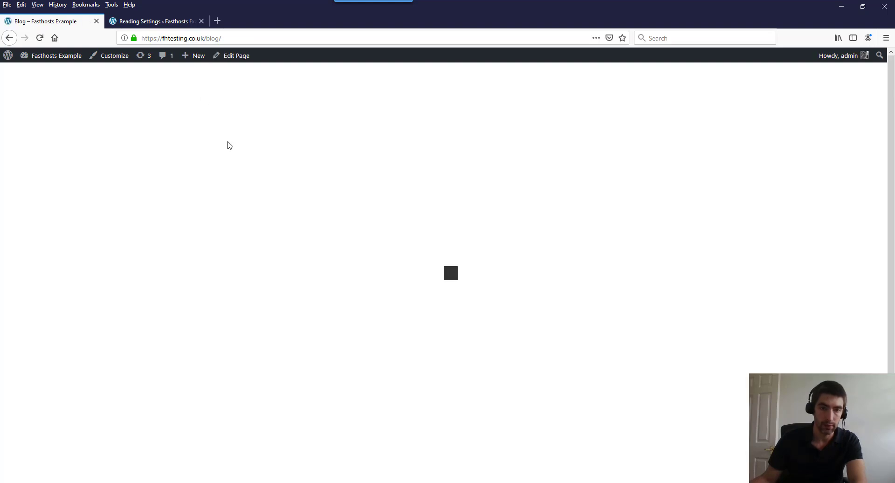
{"action": "scroll", "coordinate": [252, 180], "scroll_direction": "down", "scroll_amount": 2}
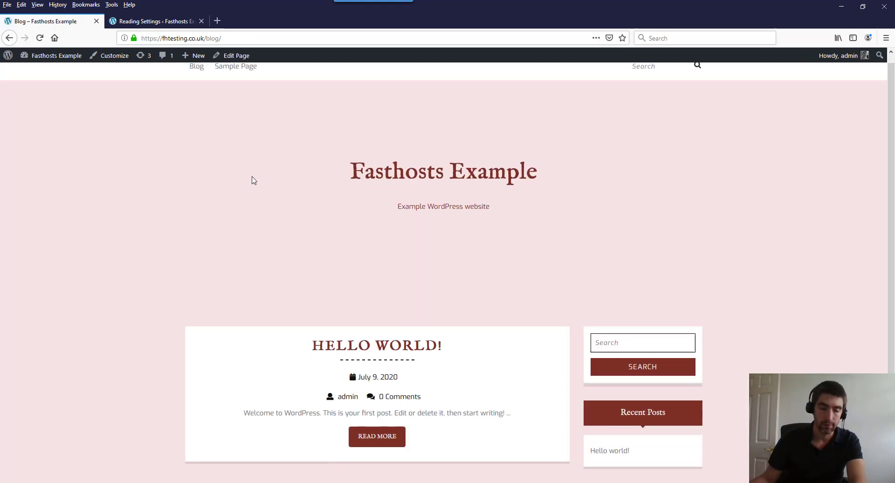
{"action": "scroll", "coordinate": [392, 219], "scroll_direction": "up", "scroll_amount": 2}
{"action": "scroll", "coordinate": [354, 201], "scroll_direction": "down", "scroll_amount": 2}
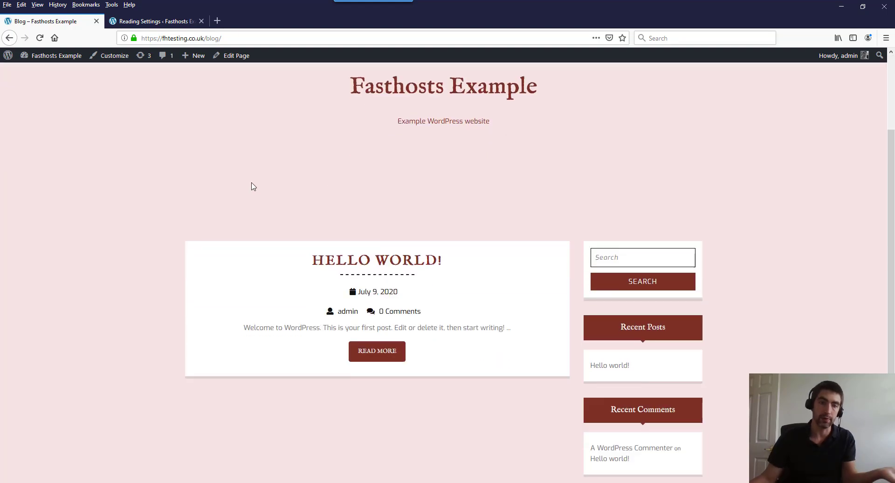
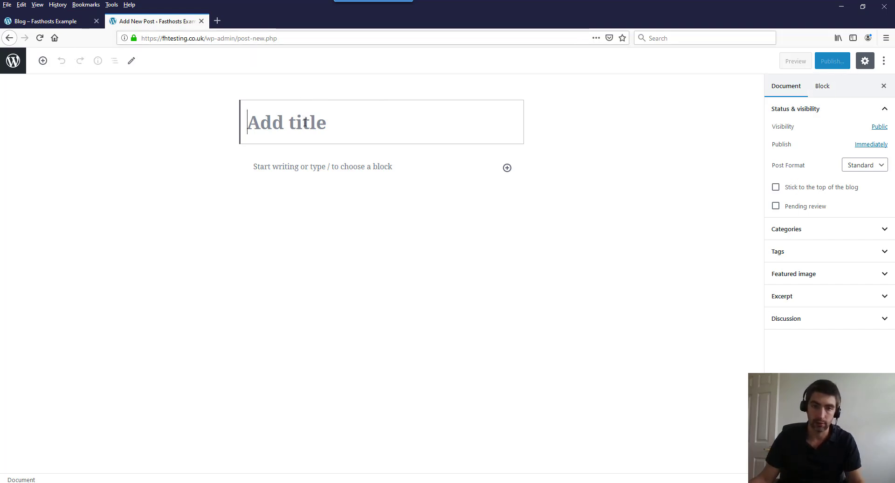
Write a post titled "New post" with the paragraph "Content here" and publish it
{"action": "type", "text": "New post"}
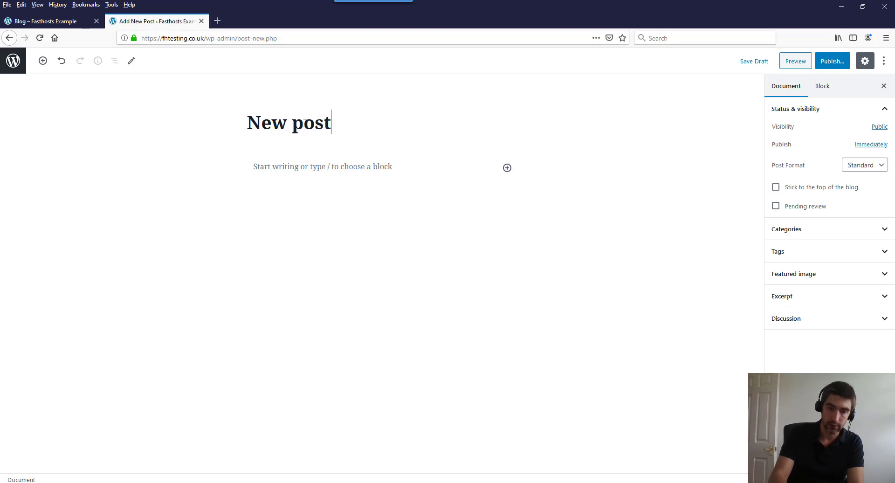
{"action": "left_click", "coordinate": [508, 168]}
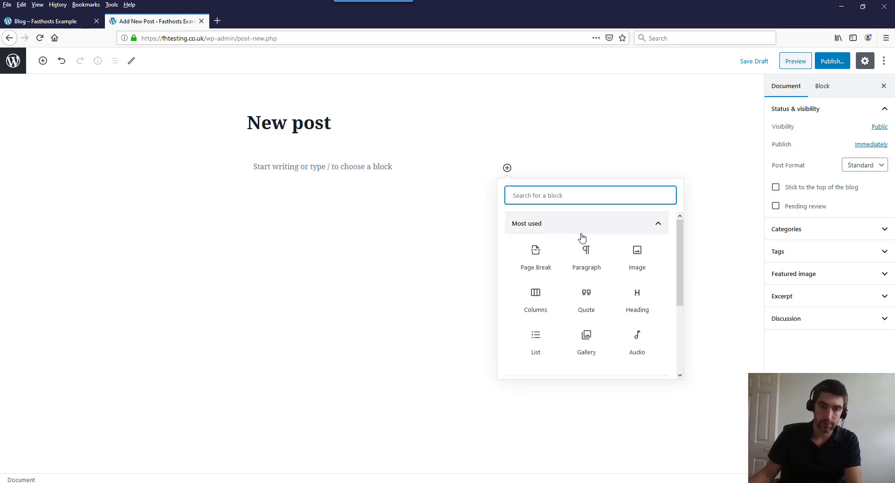
{"action": "left_click", "coordinate": [404, 230]}
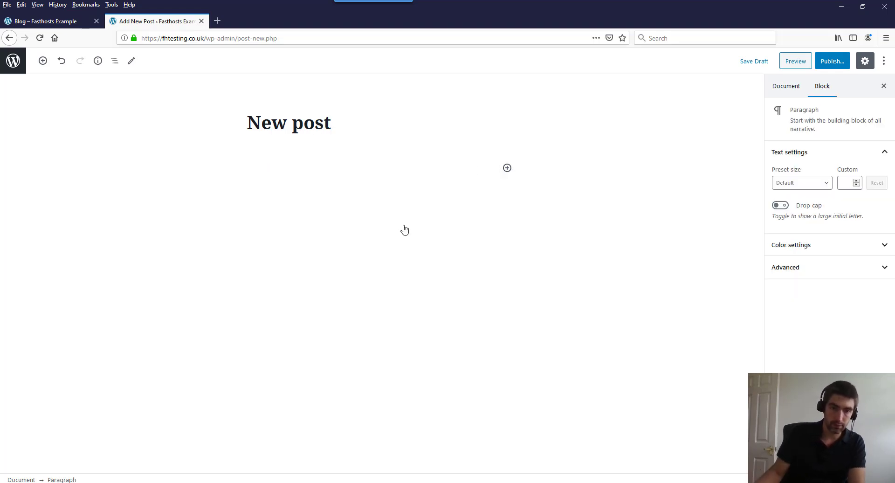
{"action": "type", "text": "Content here"}
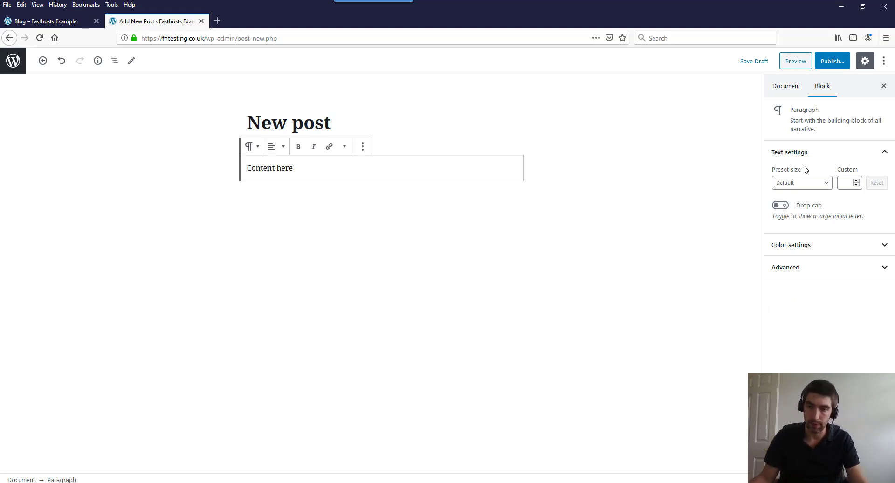
{"action": "left_click", "coordinate": [786, 87]}
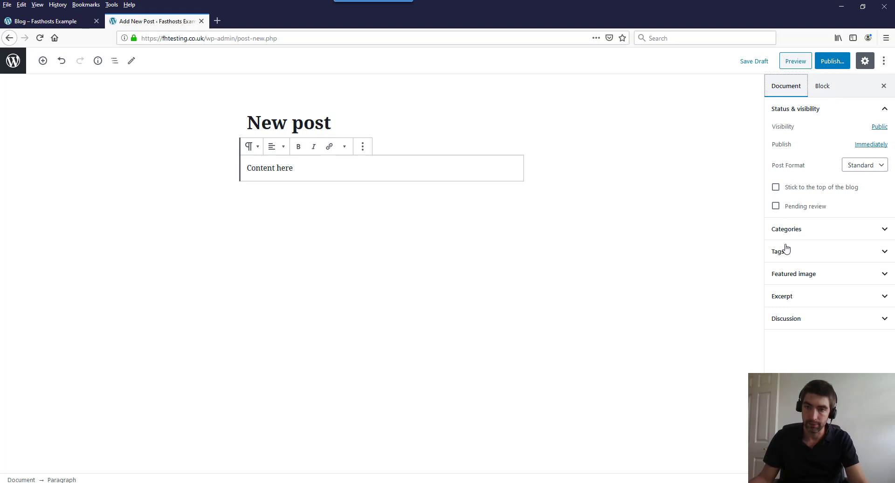
{"action": "left_click", "coordinate": [828, 64]}
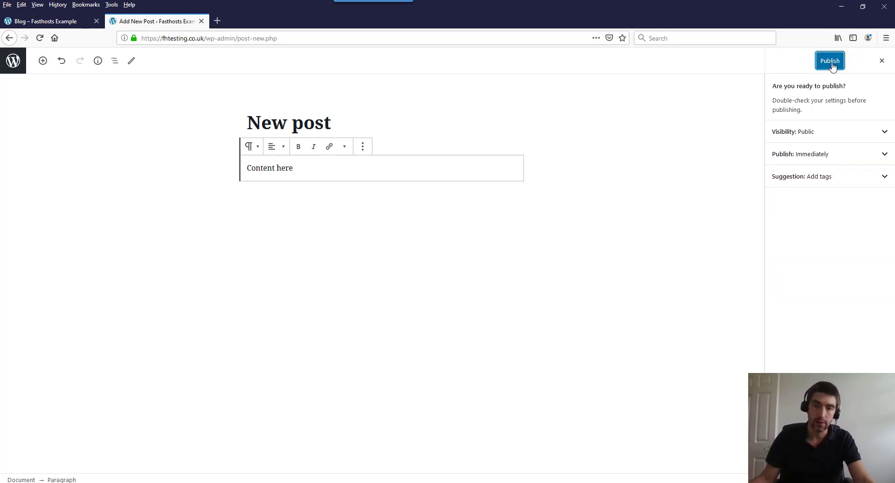
{"action": "left_click", "coordinate": [833, 66]}
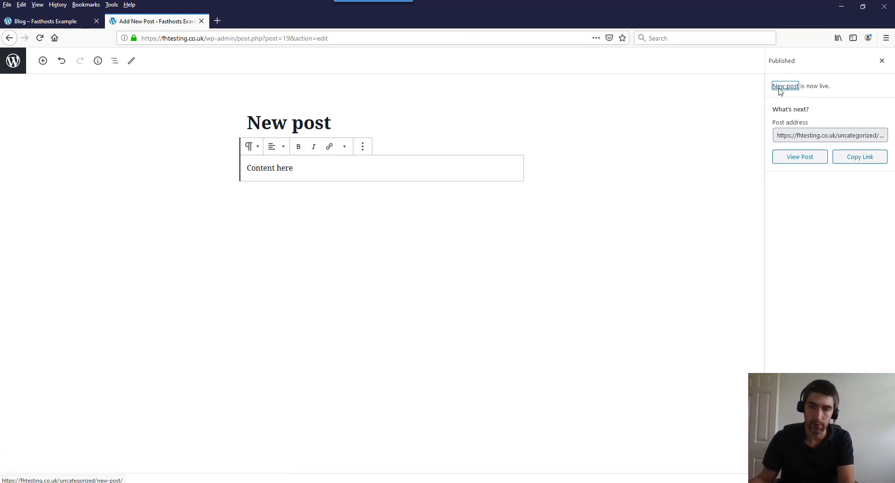
Reload the Blog page on the live site and look for the newly published post
{"action": "left_click", "coordinate": [45, 21]}
{"action": "key", "text": "F5"}
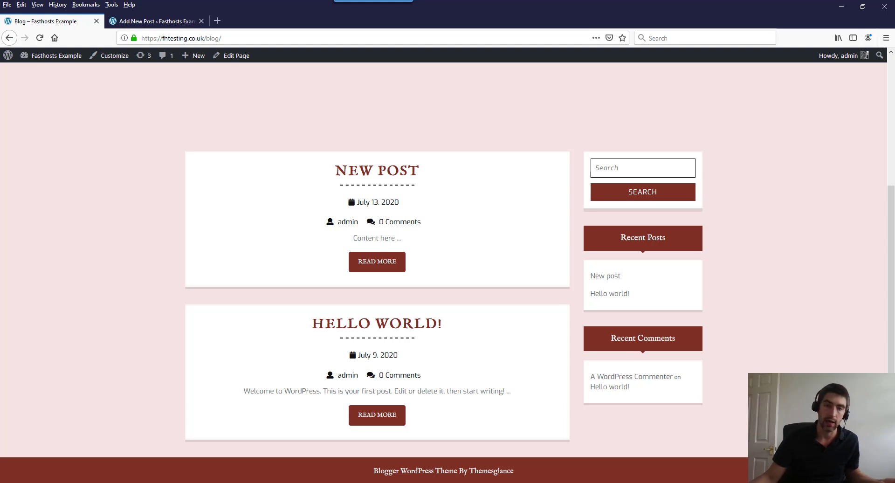
{"action": "scroll", "coordinate": [280, 144], "scroll_direction": "up", "scroll_amount": 4}
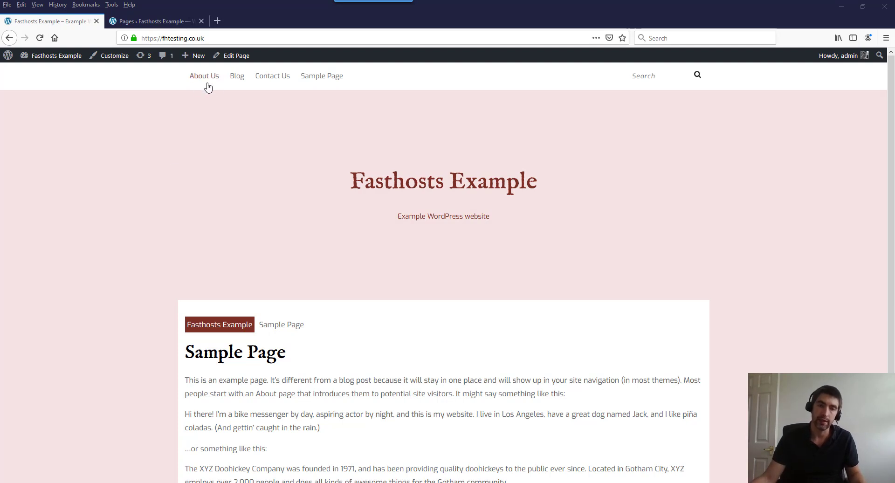
Use Quick Edit to set the parent of "My new page" to Main Page (no parent), save it, and reload the live homepage
{"action": "mouse_move", "coordinate": [342, 74]}
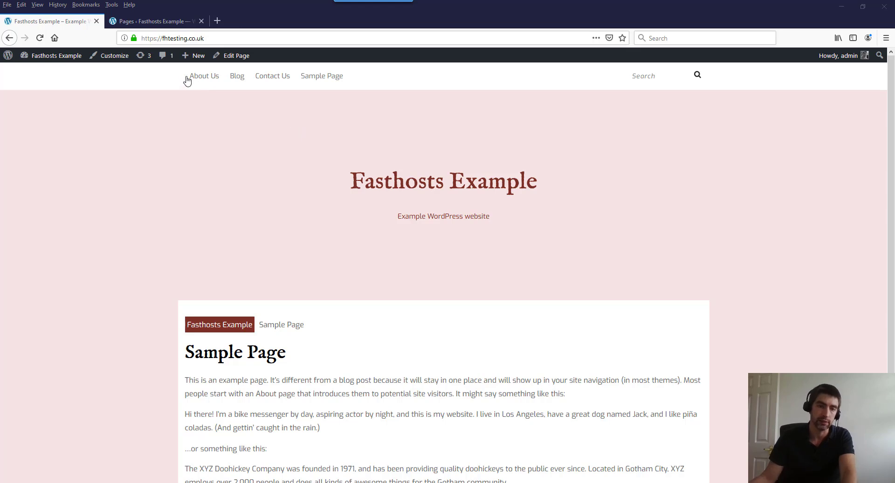
{"action": "left_click", "coordinate": [146, 24]}
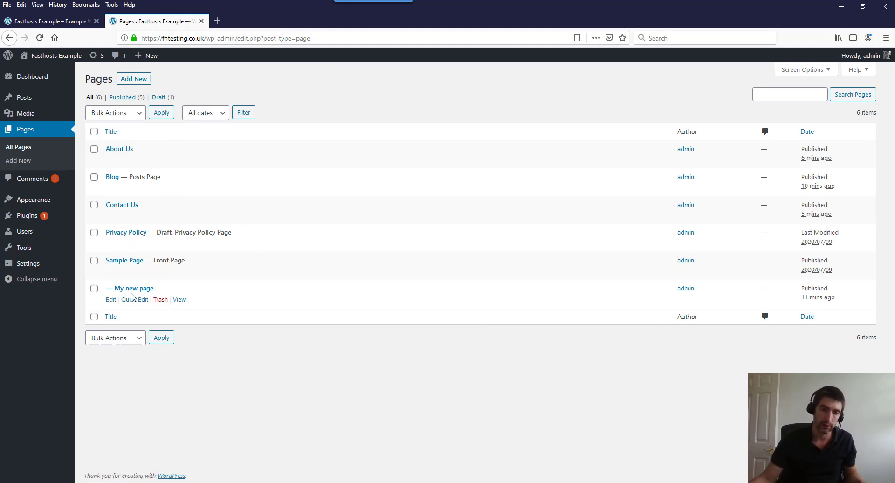
{"action": "left_click", "coordinate": [139, 302]}
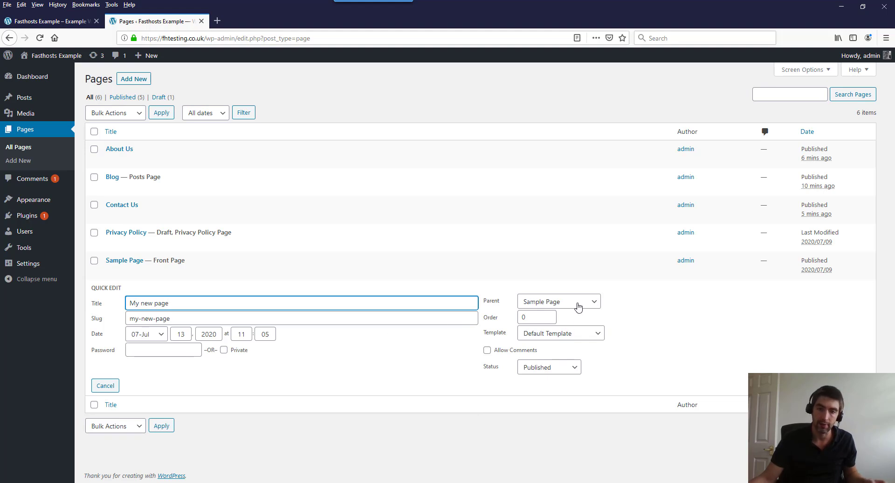
{"action": "left_click", "coordinate": [51, 22]}
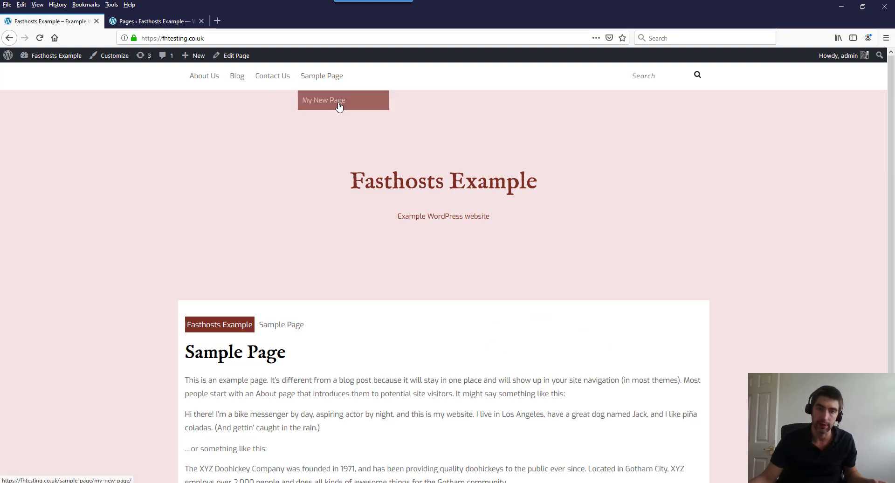
{"action": "left_click", "coordinate": [154, 21]}
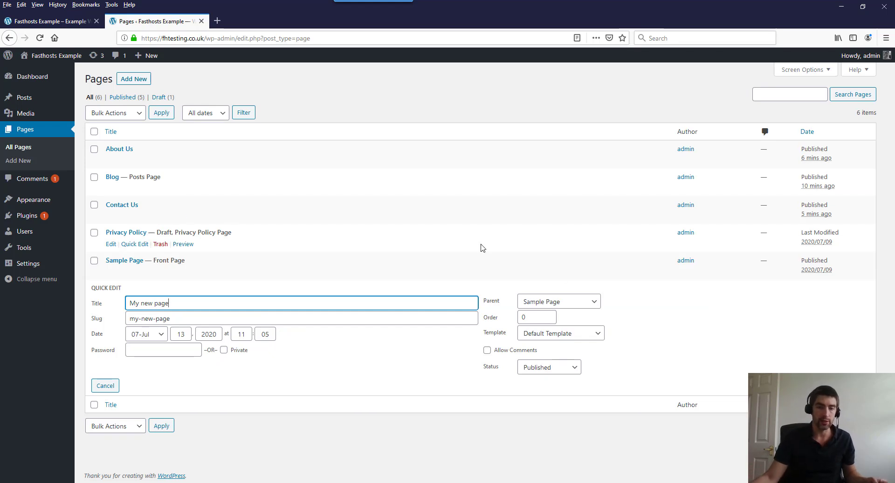
{"action": "left_click", "coordinate": [565, 306]}
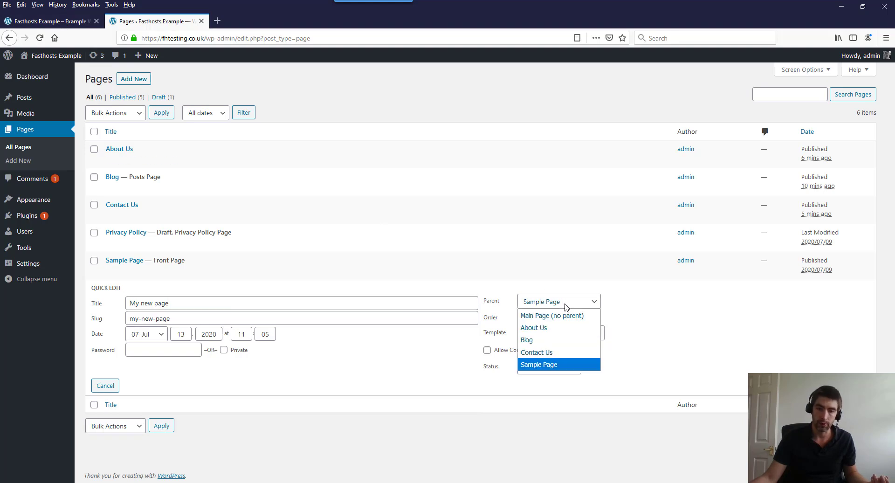
{"action": "left_click", "coordinate": [575, 320]}
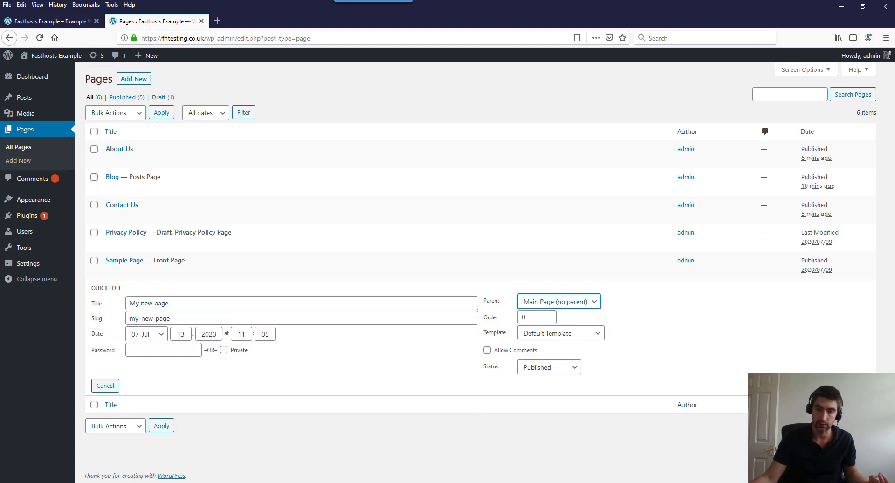
{"action": "key", "text": "Return"}
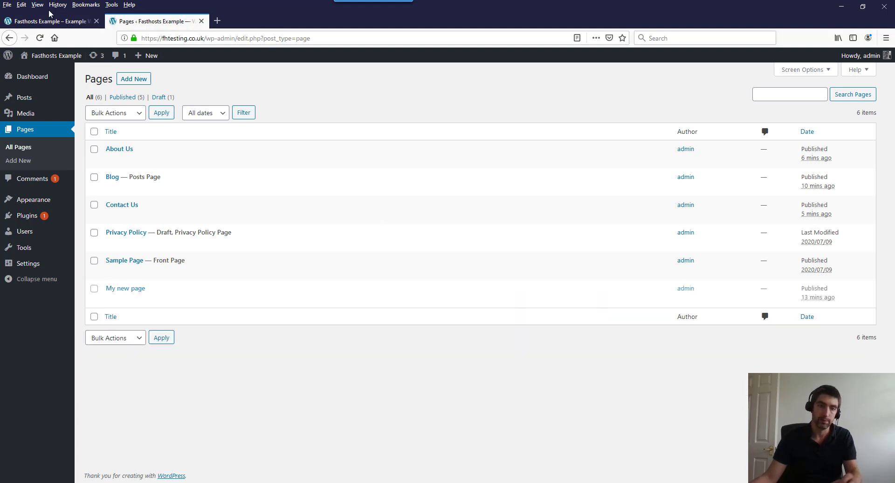
{"action": "left_click", "coordinate": [50, 22]}
{"action": "key", "text": "F5"}
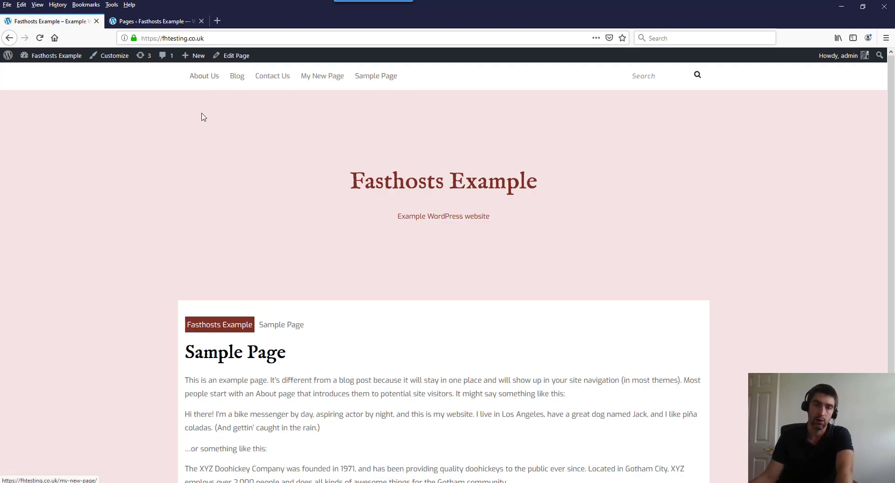
Open the dashboard's Menus editor and name the new menu "Main navigation"
{"action": "left_click", "coordinate": [142, 21]}
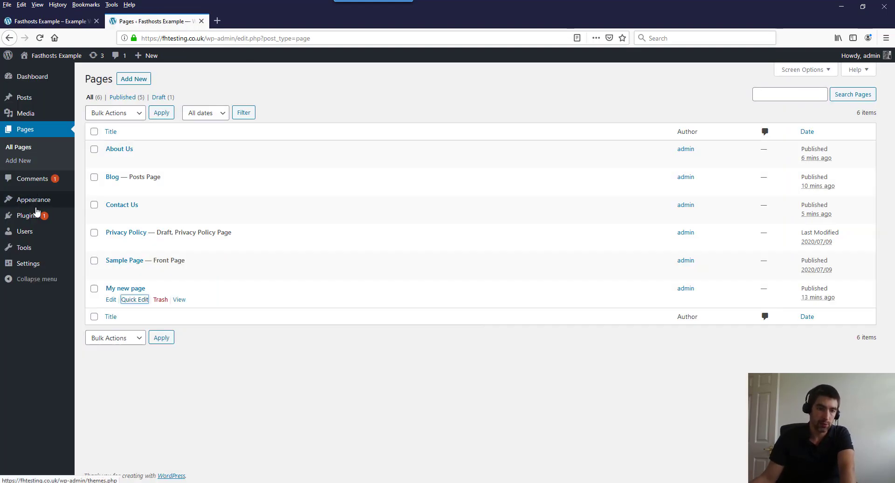
{"action": "mouse_move", "coordinate": [35, 200]}
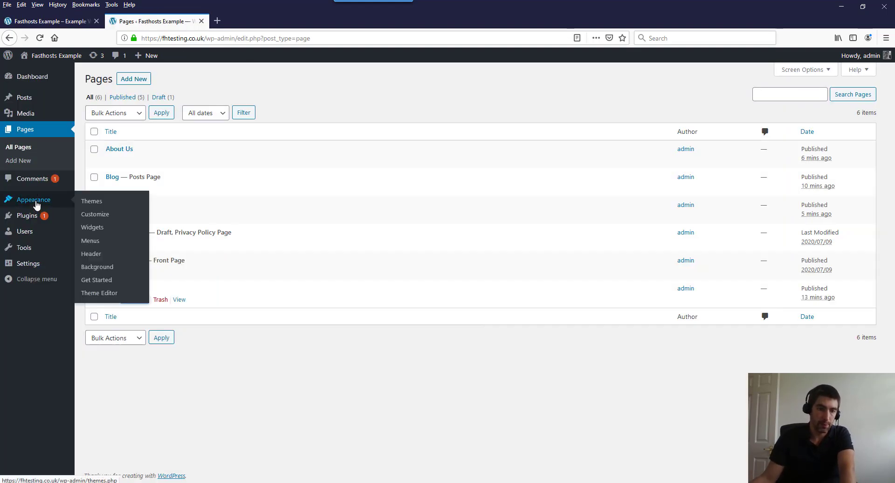
{"action": "left_click", "coordinate": [95, 242]}
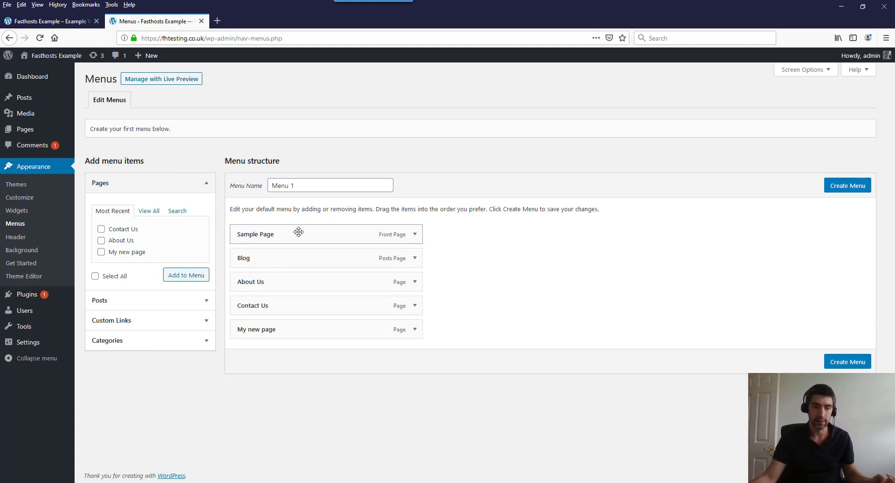
{"action": "left_click", "coordinate": [316, 185]}
{"action": "left_click_drag", "start_coordinate": [296, 186], "coordinate": [289, 178]}
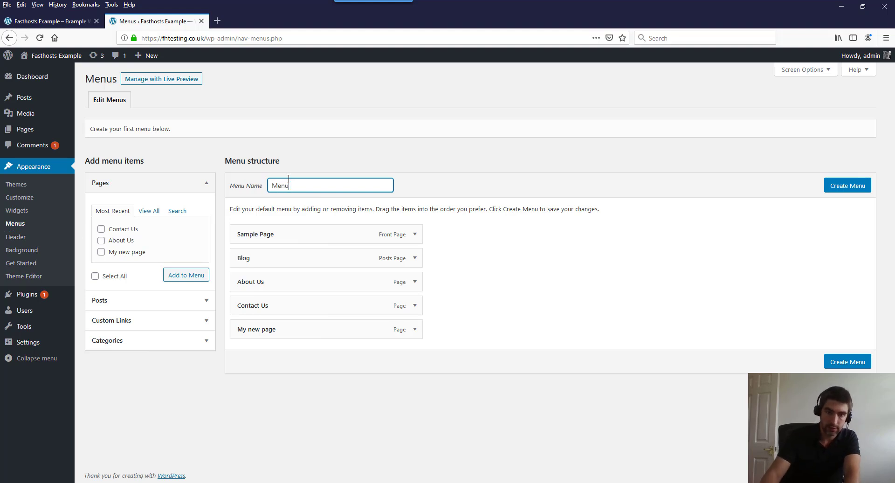
{"action": "key", "text": "BackSpace"}
{"action": "key", "text": "BackSpace"}
{"action": "key", "text": "BackSpace"}
{"action": "key", "text": "Return"}
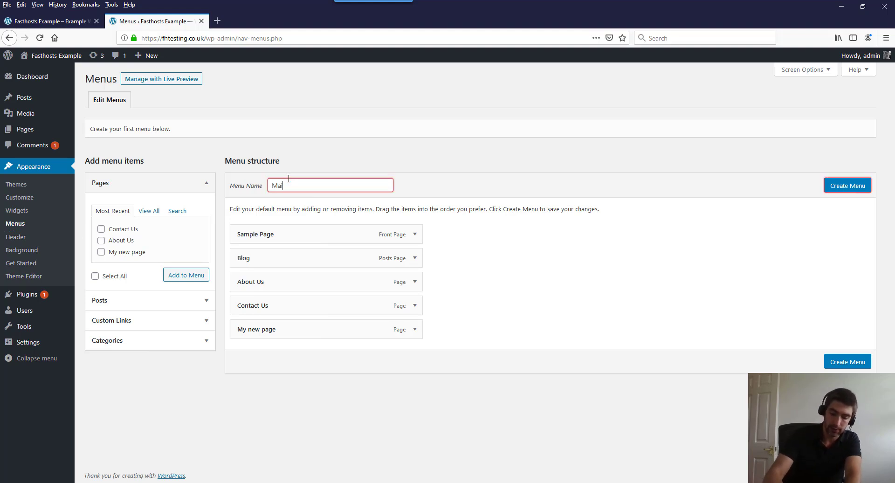
{"action": "type", "text": "Main navigation"}
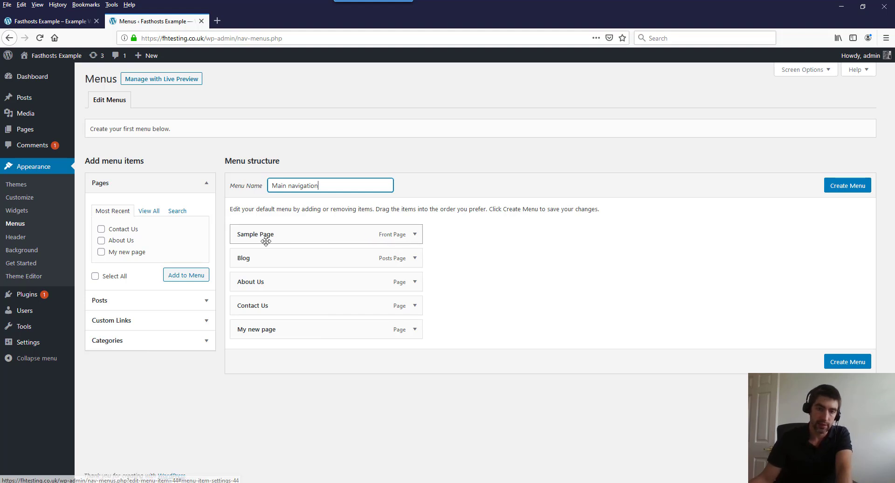
Review the Contact Us menu item's settings, then move the item directly below Sample Page and create the menu
{"action": "left_click", "coordinate": [415, 306]}
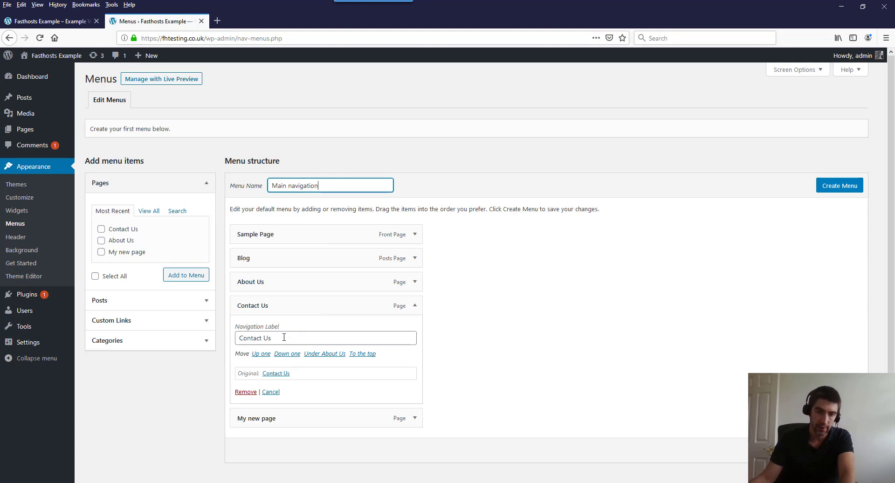
{"action": "left_click", "coordinate": [519, 368]}
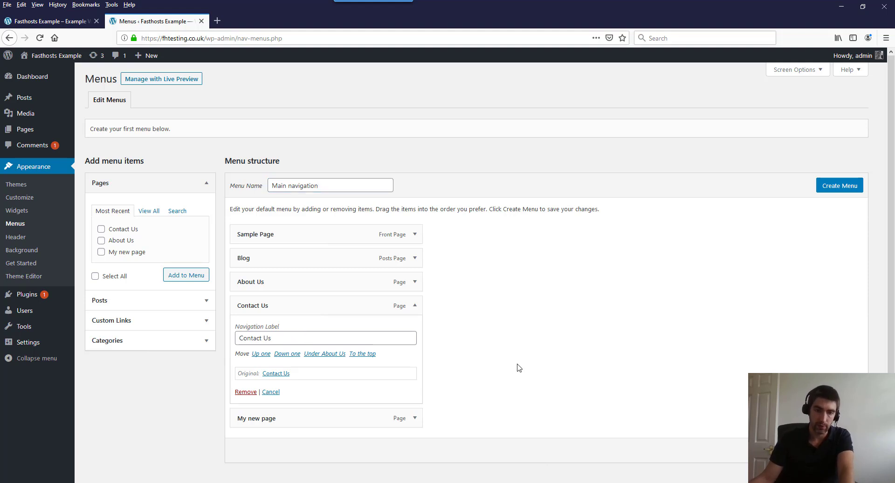
{"action": "left_click", "coordinate": [415, 305]}
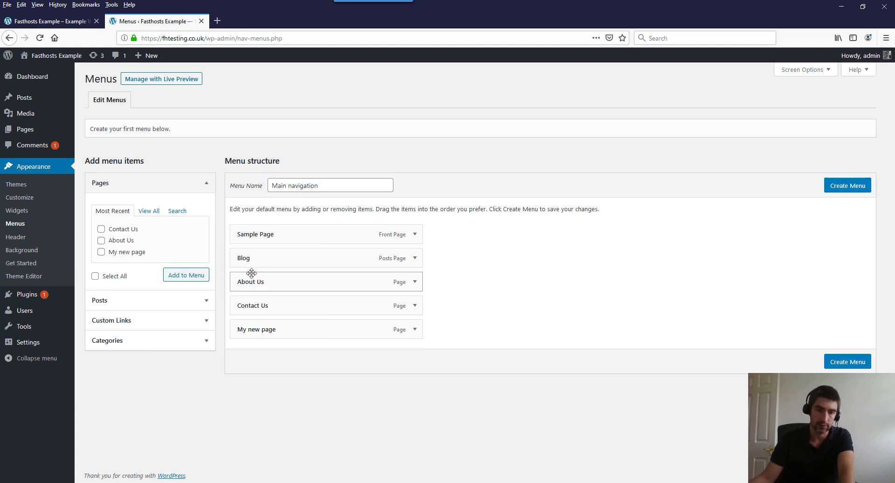
{"action": "left_click_drag", "start_coordinate": [260, 304], "coordinate": [253, 257]}
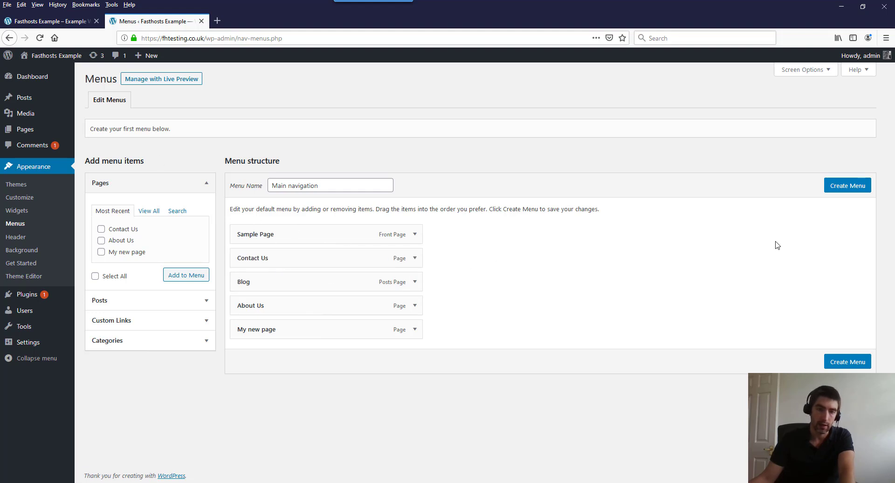
{"action": "left_click", "coordinate": [833, 189]}
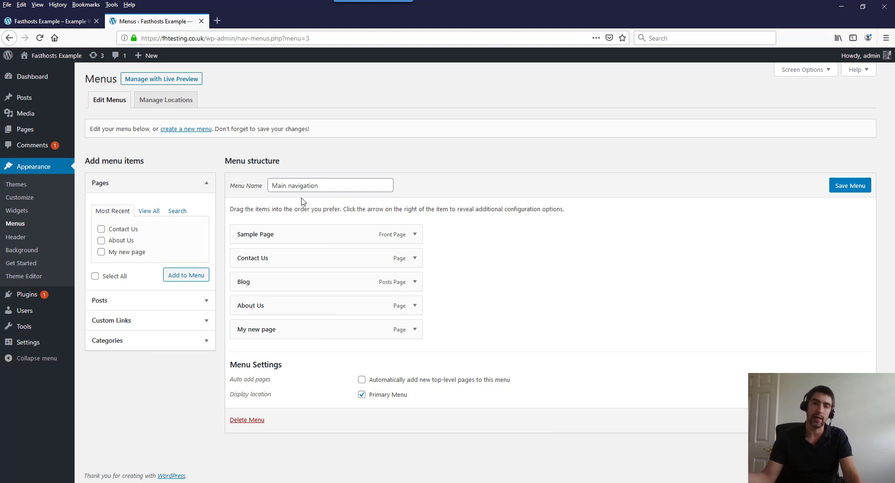
Make the Main navigation menu automatically add new top-level pages and save the menu
{"action": "left_click", "coordinate": [377, 381]}
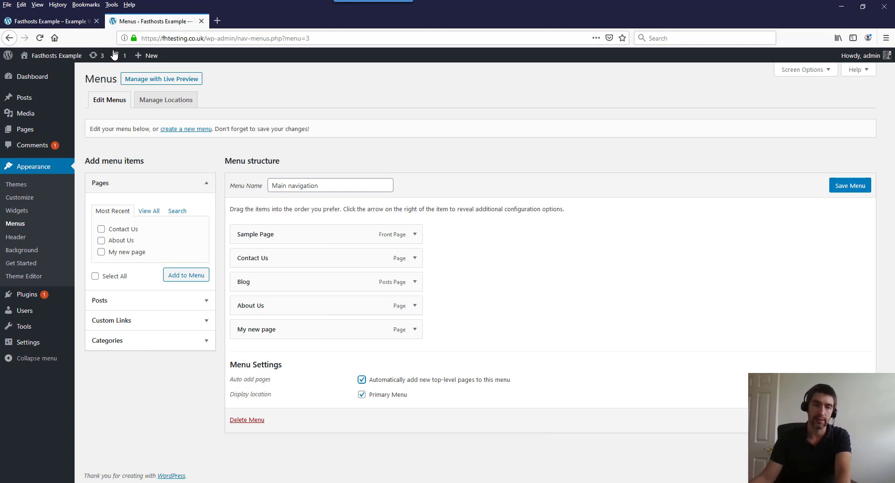
{"action": "left_click", "coordinate": [51, 21]}
{"action": "left_click", "coordinate": [165, 22]}
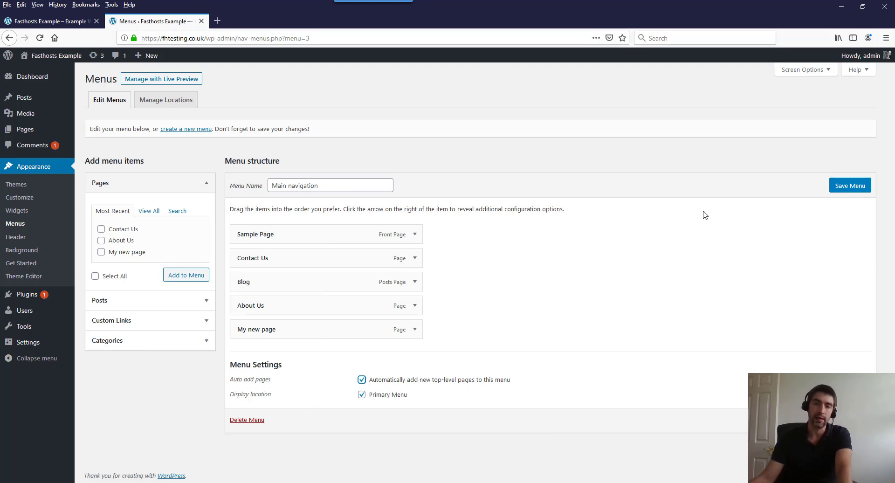
{"action": "left_click", "coordinate": [851, 186]}
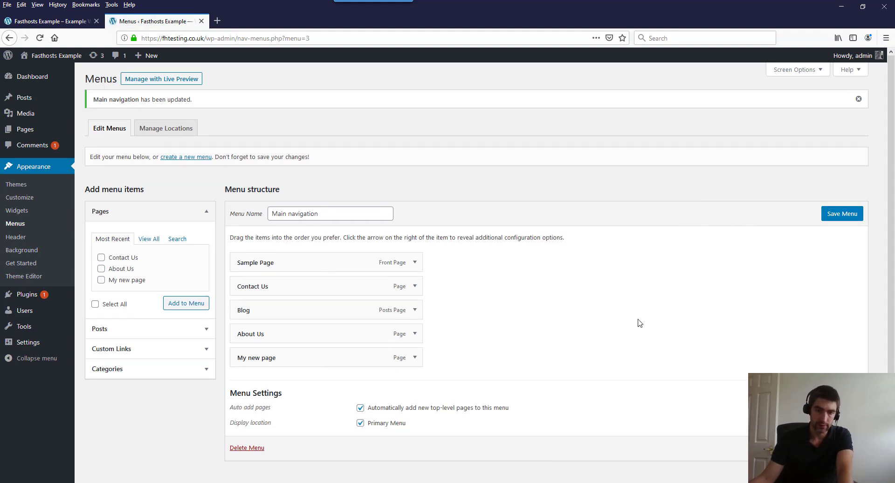
{"action": "scroll", "coordinate": [521, 302], "scroll_direction": "down", "scroll_amount": 1}
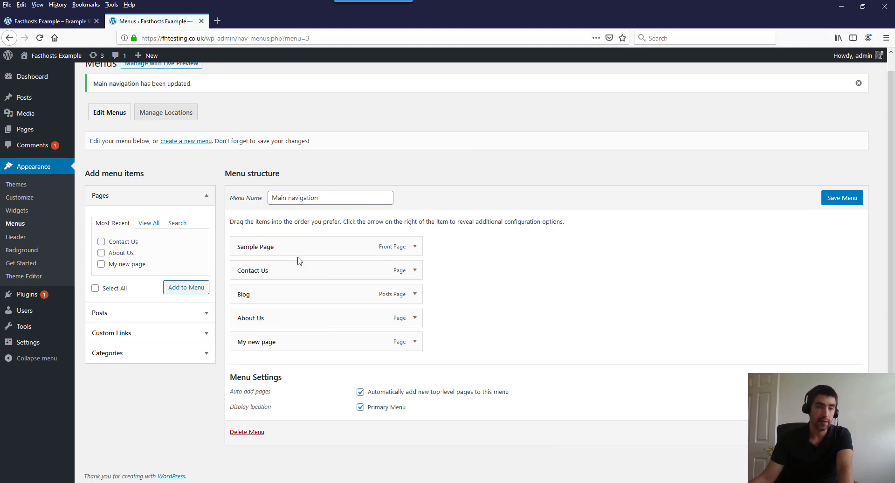
Reload the live homepage to check the order of its navigation items, and return to the menu editor
{"action": "left_click", "coordinate": [51, 21]}
{"action": "key", "text": "F5"}
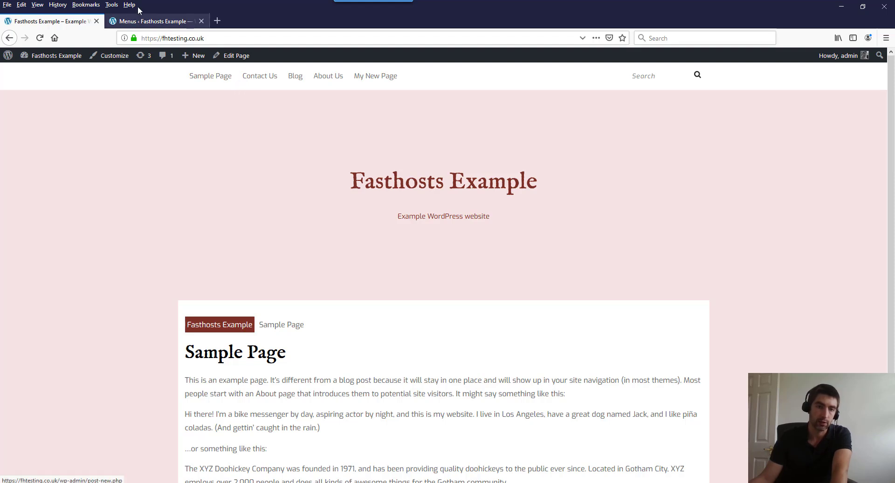
{"action": "left_click", "coordinate": [137, 22]}
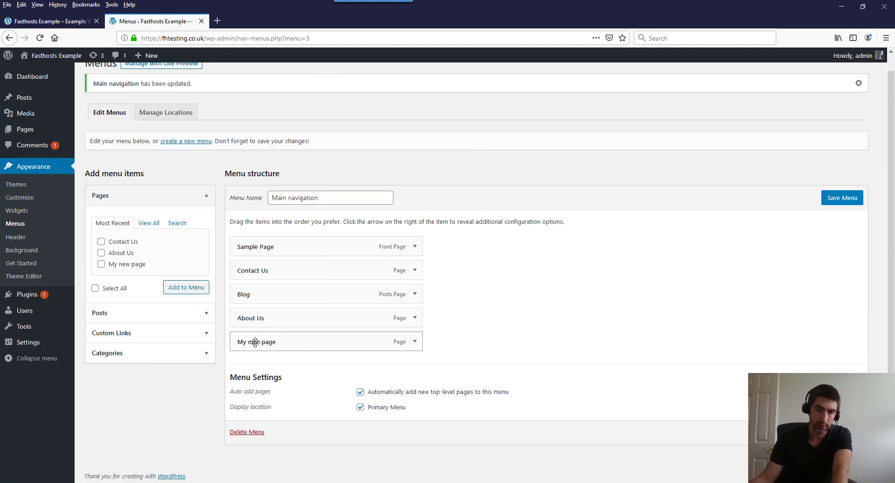
Move My new page directly below Sample Page, saving the menu, and check the new order on the reloaded live homepage
{"action": "left_click_drag", "start_coordinate": [255, 344], "coordinate": [257, 286]}
{"action": "left_click", "coordinate": [843, 213]}
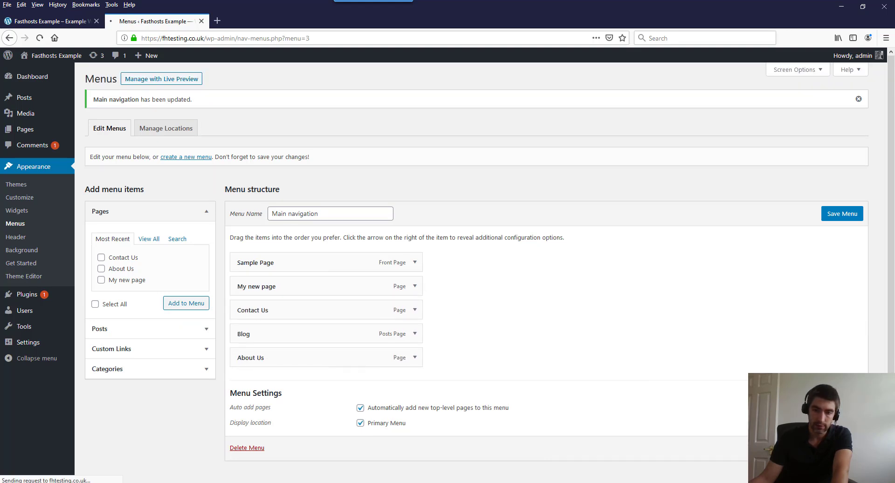
{"action": "left_click", "coordinate": [69, 21]}
{"action": "key", "text": "F5"}
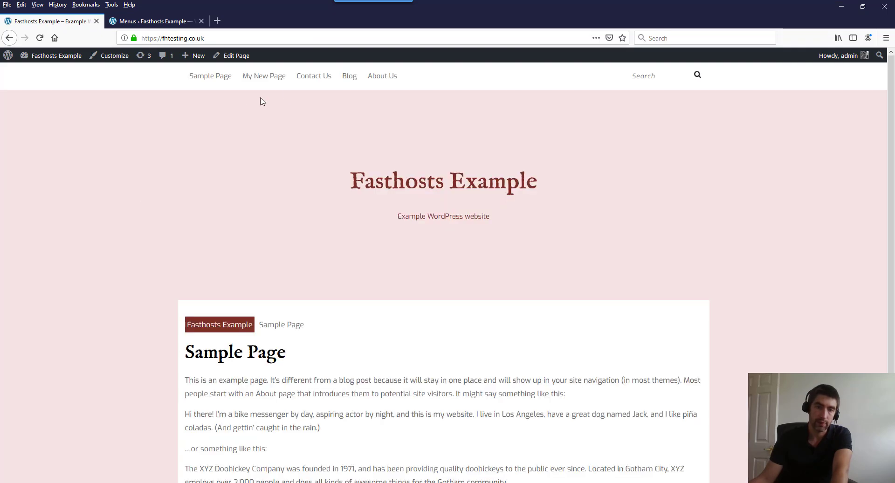
{"action": "left_click", "coordinate": [156, 21]}
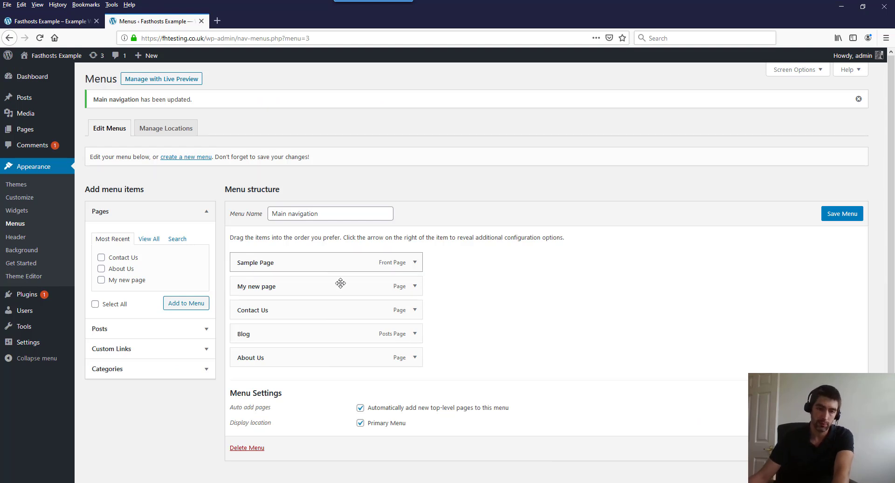
Nest My new page under Contact Us as a sub item, saving the menu, and check the navigation on the reloaded live homepage
{"action": "left_click_drag", "start_coordinate": [252, 289], "coordinate": [276, 310]}
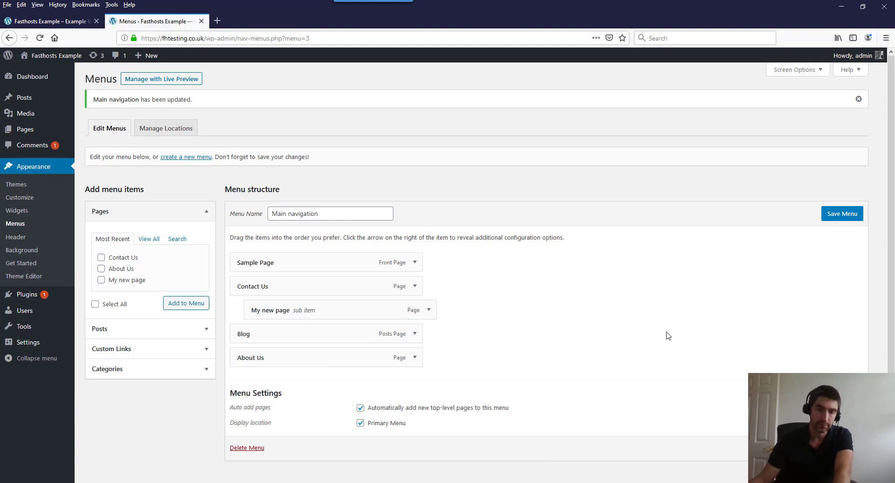
{"action": "left_click", "coordinate": [55, 23]}
{"action": "key", "text": "F5"}
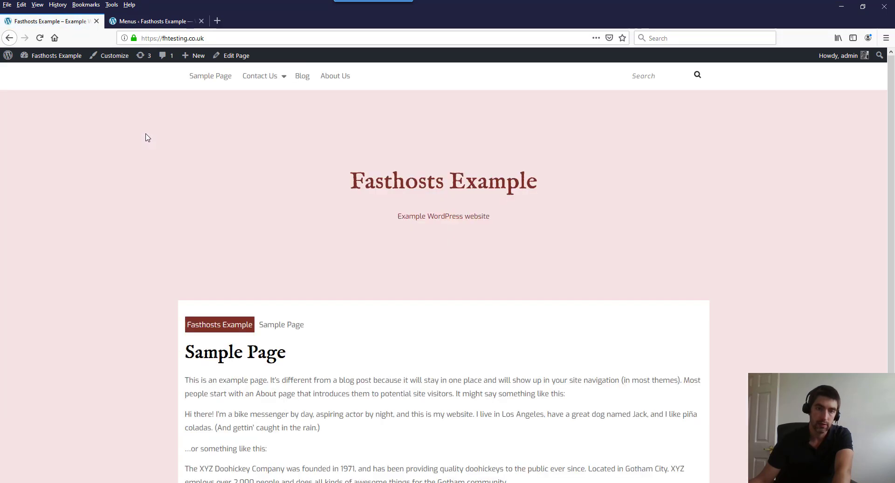
{"action": "mouse_move", "coordinate": [240, 89]}
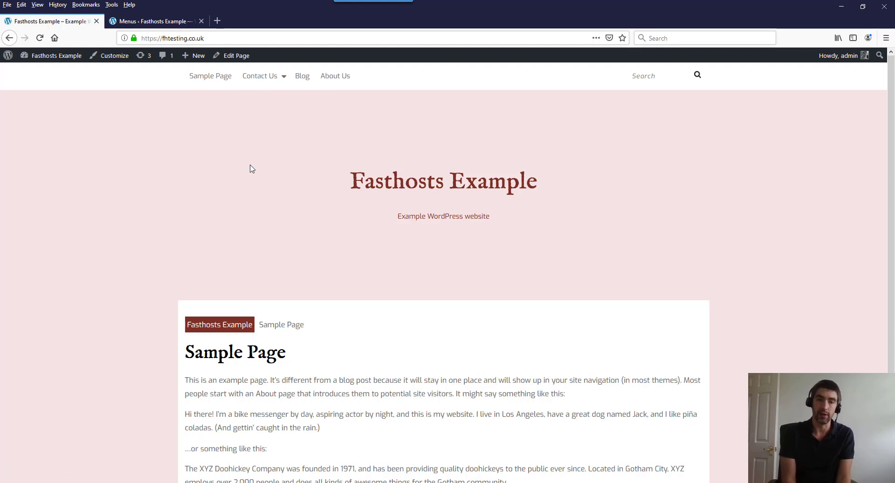
{"action": "left_click", "coordinate": [133, 23]}
{"action": "mouse_move", "coordinate": [25, 129]}
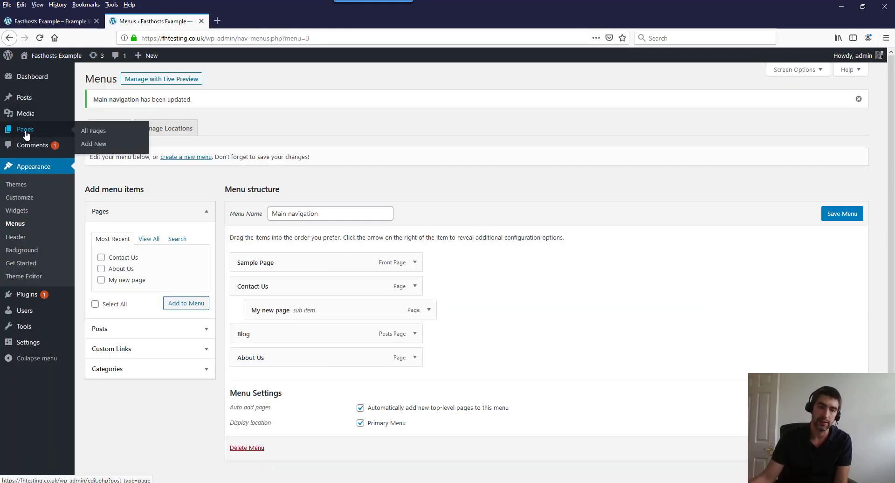
{"action": "left_click", "coordinate": [57, 24]}
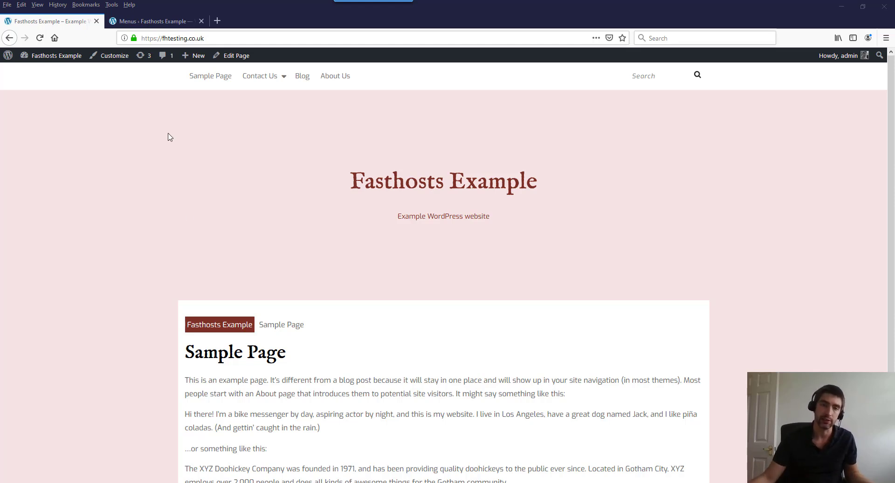
{"action": "left_click", "coordinate": [149, 22]}
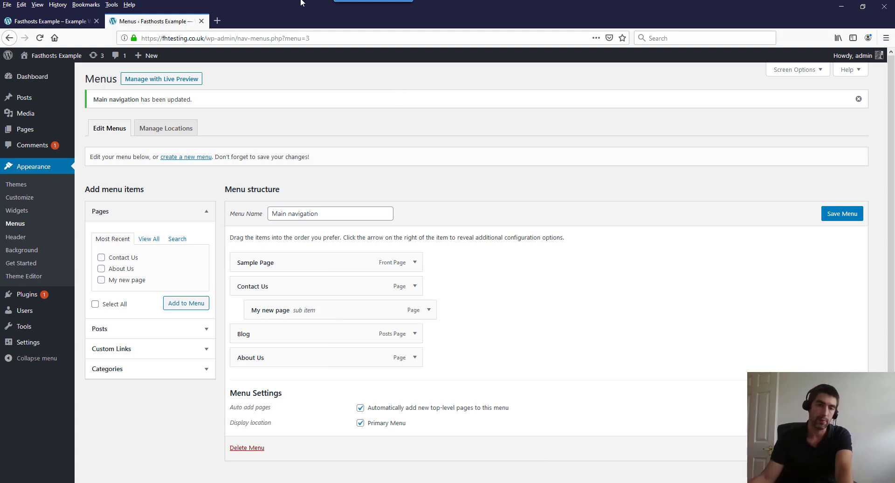
{"action": "mouse_move", "coordinate": [72, 120]}
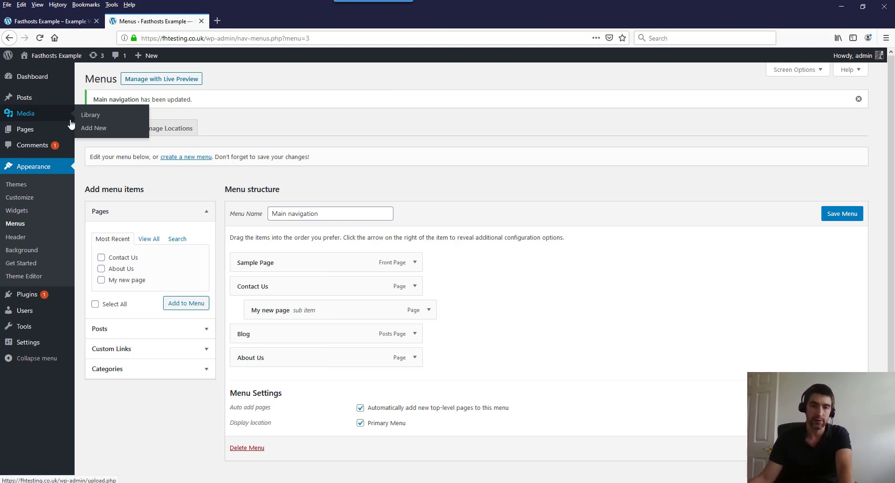
{"action": "mouse_move", "coordinate": [42, 131]}
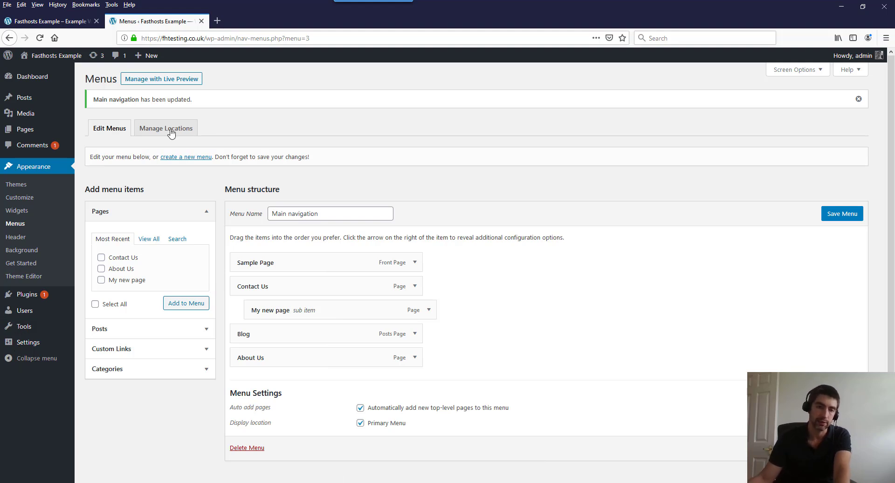
Open the page for adding new plugins and display its option for uploading a plugin in .zip format
{"action": "left_click", "coordinate": [28, 295]}
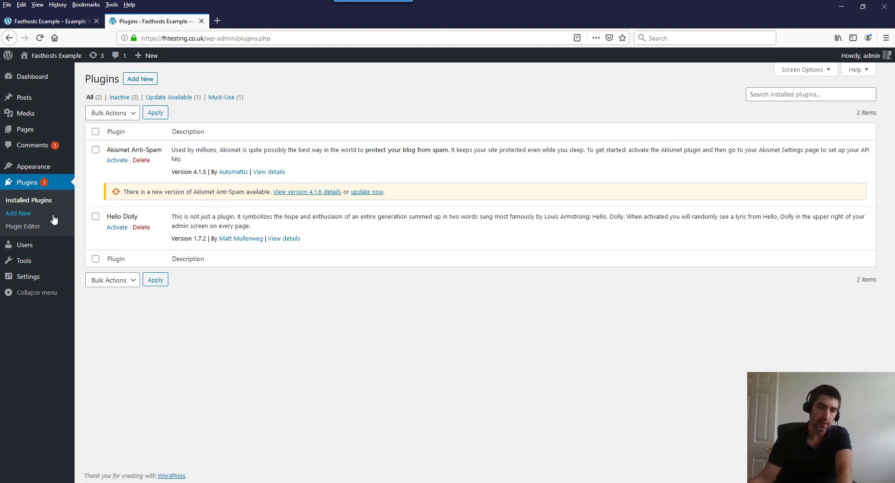
{"action": "left_click", "coordinate": [136, 80]}
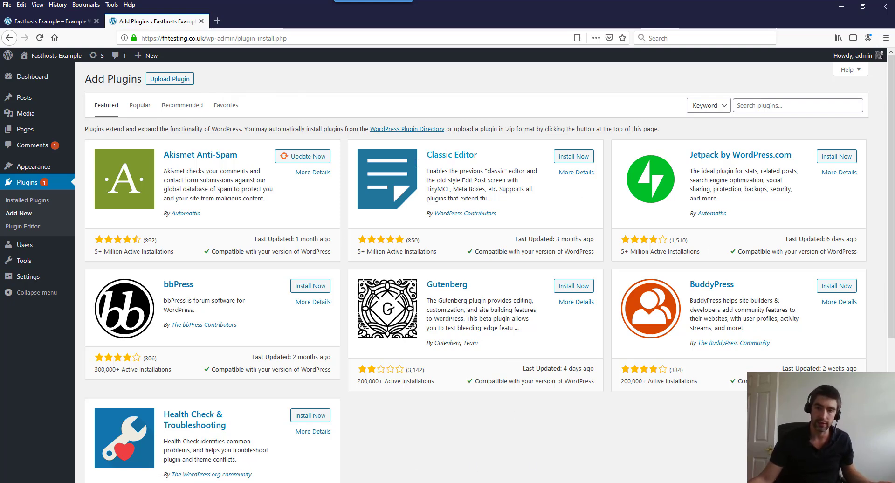
{"action": "left_click", "coordinate": [172, 80]}
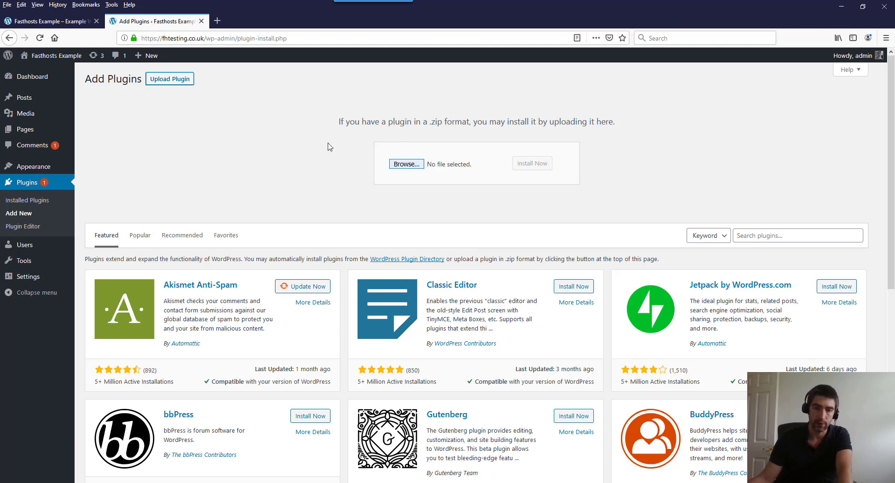
Search the available plugins for "contact form", and install and activate Contact Form 7
{"action": "left_click", "coordinate": [760, 237]}
{"action": "type", "text": "contact form"}
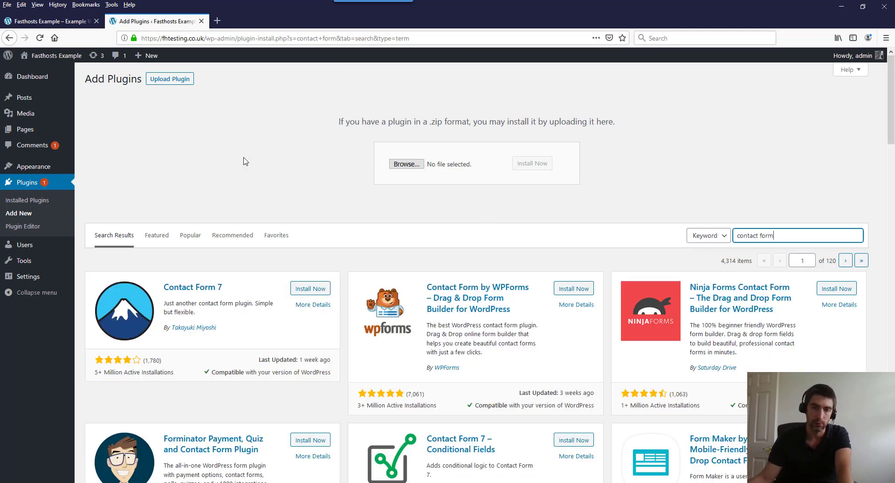
{"action": "scroll", "coordinate": [243, 160], "scroll_direction": "down", "scroll_amount": 5}
{"action": "scroll", "coordinate": [225, 154], "scroll_direction": "up", "scroll_amount": 2}
{"action": "scroll", "coordinate": [226, 154], "scroll_direction": "up", "scroll_amount": 1}
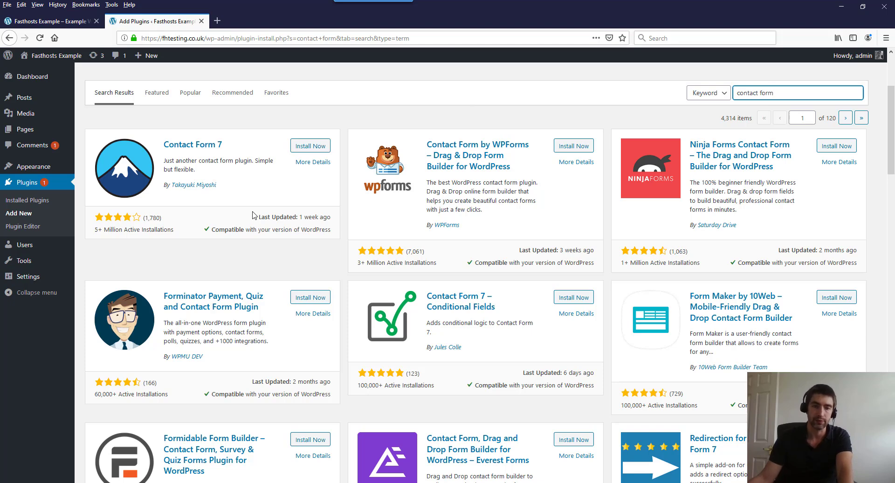
{"action": "left_click", "coordinate": [310, 146]}
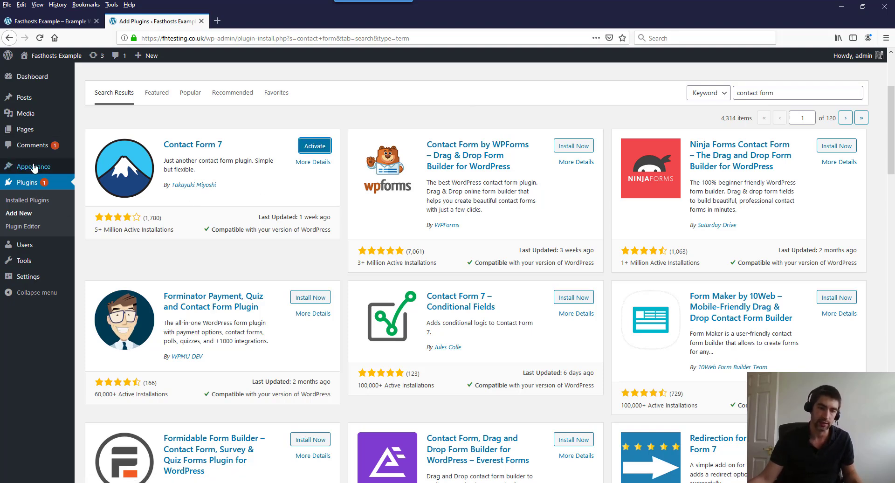
{"action": "left_click", "coordinate": [313, 148]}
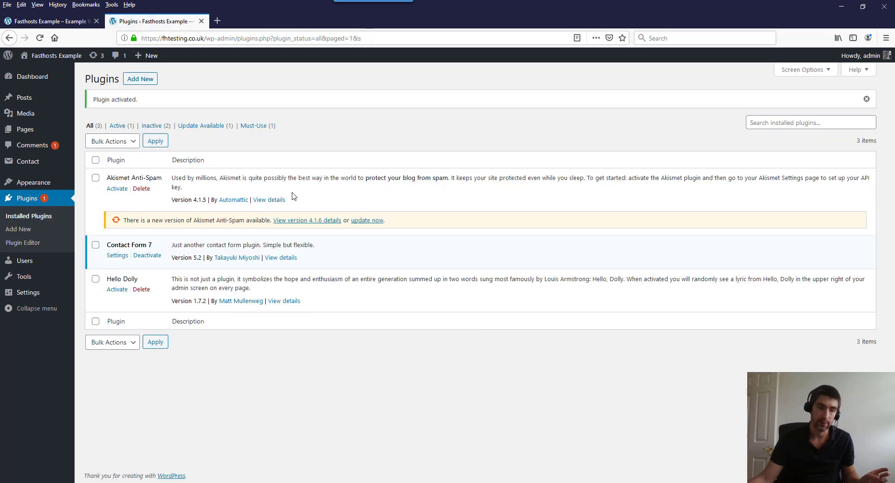
Open the Contact Form 7 settings and copy the shortcode of Contact form 1
{"action": "mouse_move", "coordinate": [28, 161]}
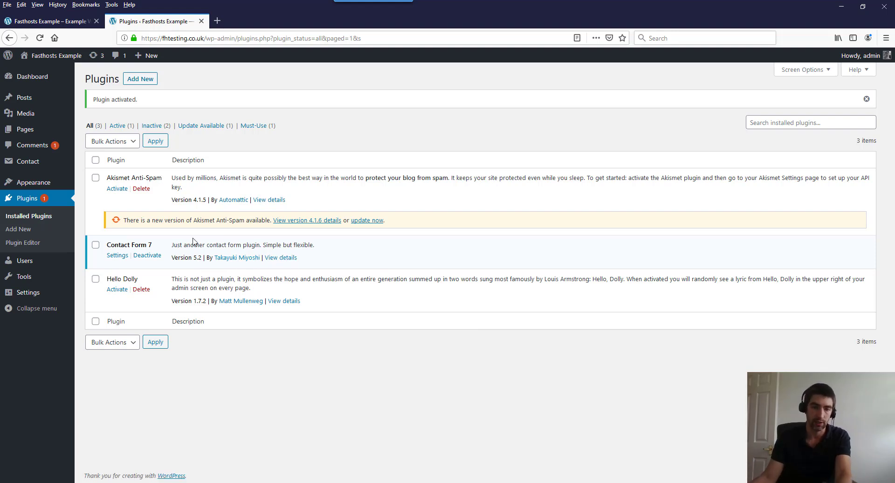
{"action": "left_click", "coordinate": [120, 257]}
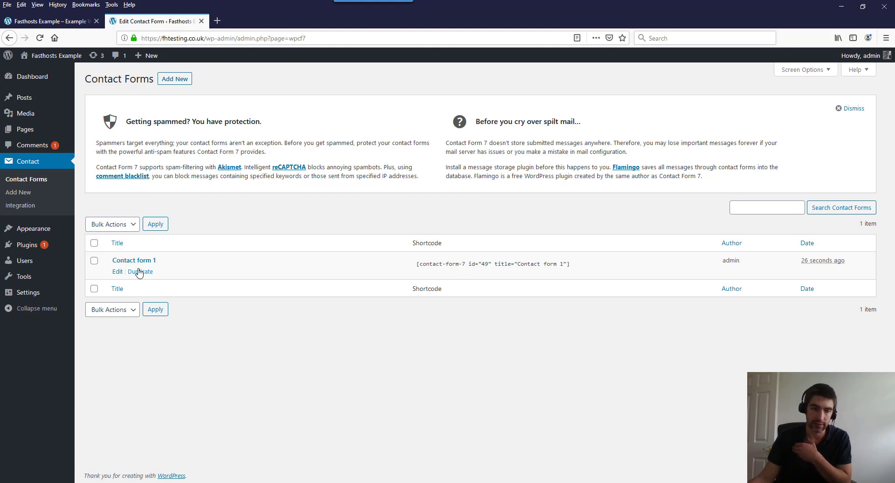
{"action": "left_click", "coordinate": [572, 265]}
{"action": "key", "text": "ctrl+c"}
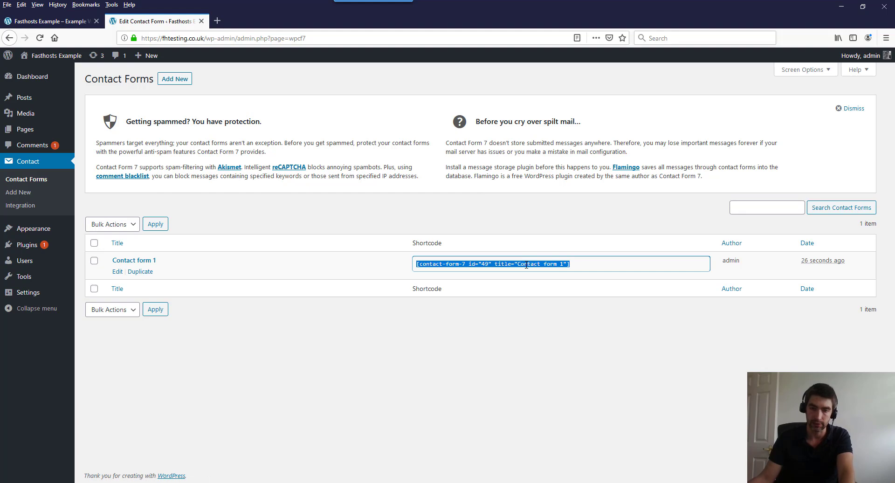
{"action": "left_click", "coordinate": [490, 344]}
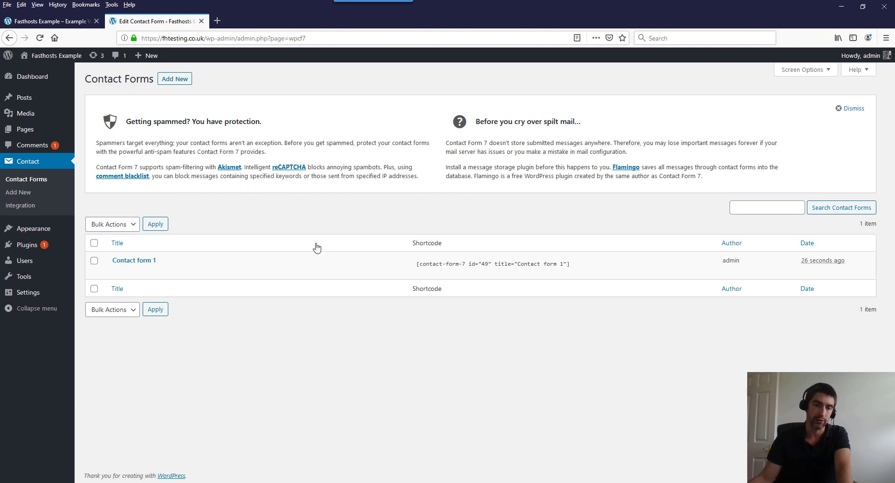
Add a paragraph block with the shortcode [contact-form-7 id="49" title="Contact form 1"] to the Contact Us page and update the page
{"action": "mouse_move", "coordinate": [33, 131]}
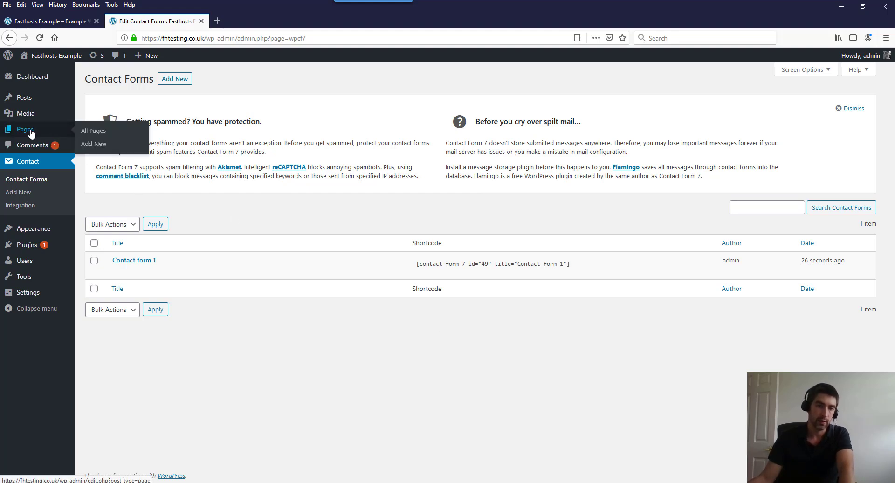
{"action": "left_click", "coordinate": [89, 132]}
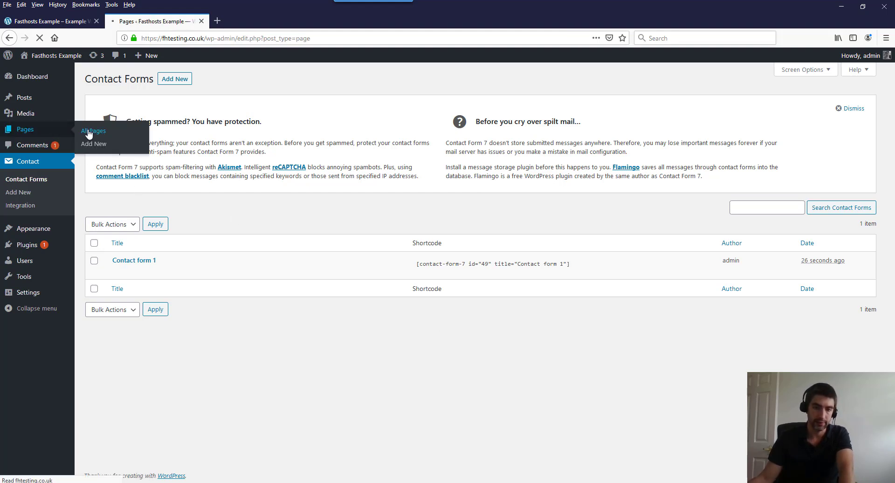
{"action": "left_click", "coordinate": [122, 205]}
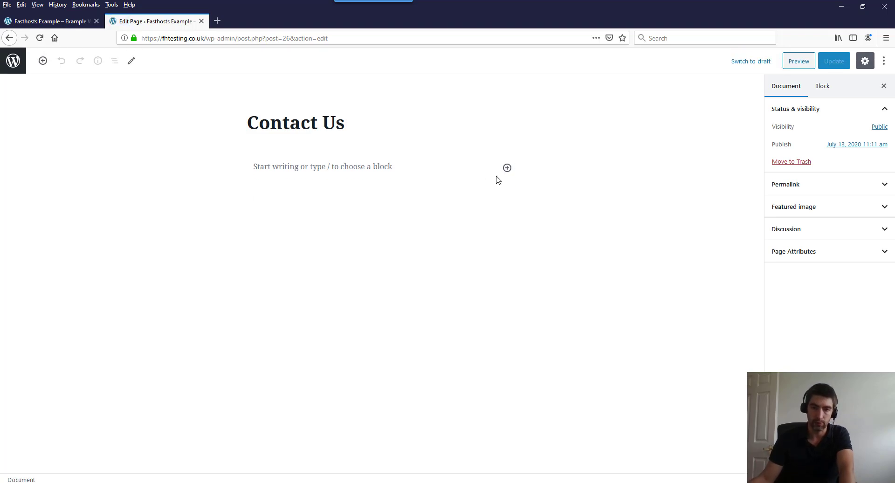
{"action": "left_click", "coordinate": [507, 168]}
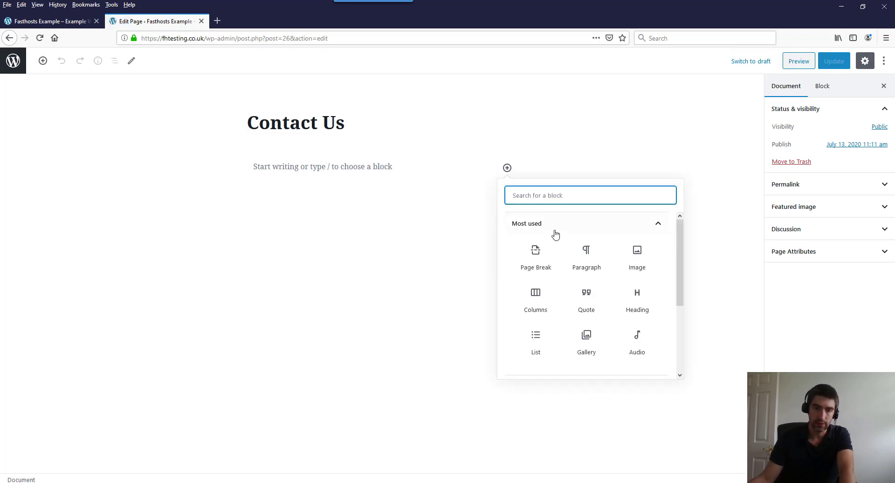
{"action": "left_click", "coordinate": [587, 254]}
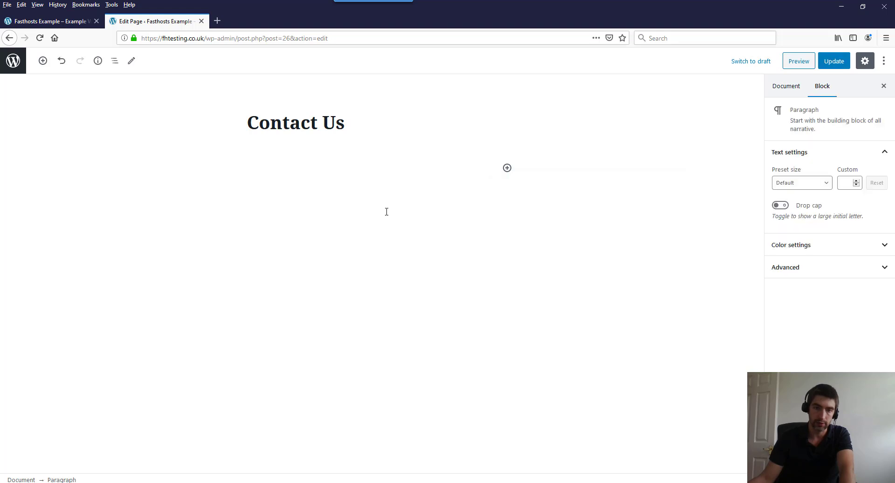
{"action": "key", "text": "ctrl+v"}
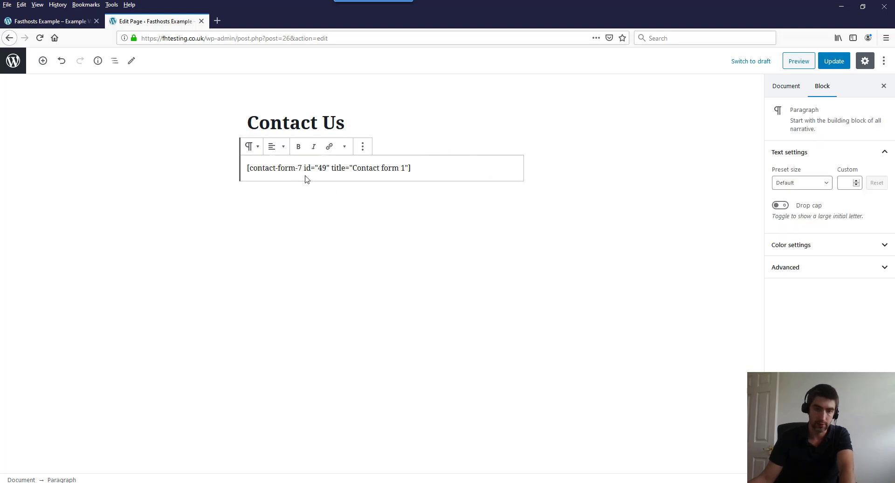
{"action": "left_click", "coordinate": [835, 60]}
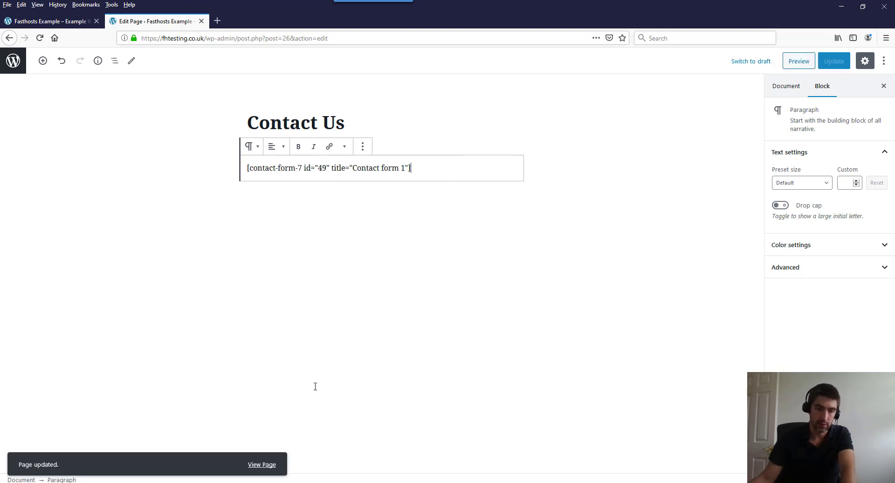
View the Contact Us page on the live site to check its contact form, and return to the page editor
{"action": "left_click", "coordinate": [51, 21]}
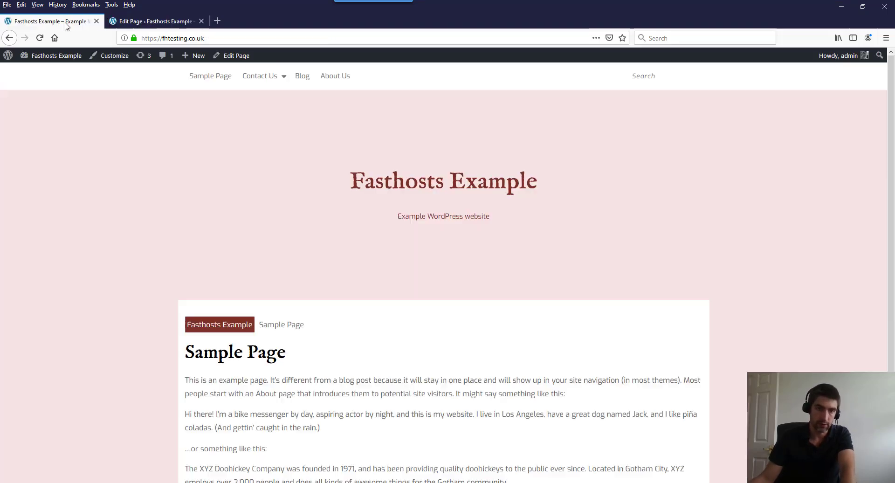
{"action": "left_click", "coordinate": [264, 81]}
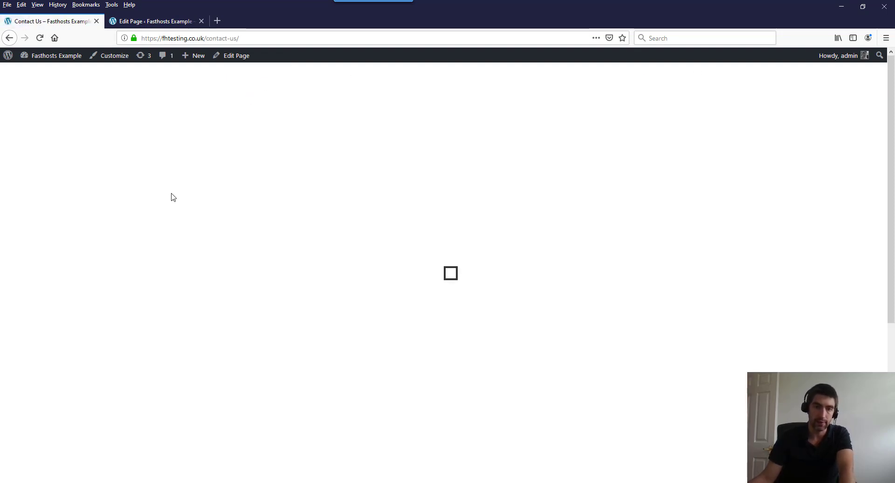
{"action": "scroll", "coordinate": [186, 207], "scroll_direction": "down", "scroll_amount": 5}
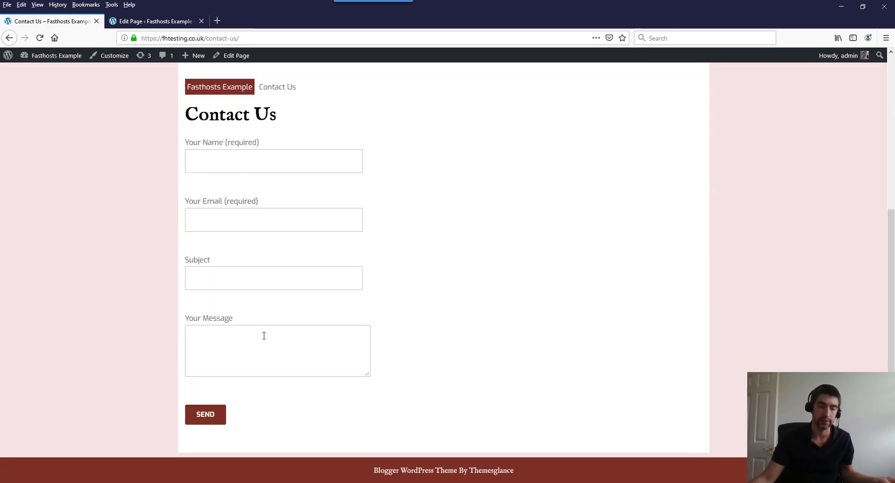
{"action": "left_click", "coordinate": [144, 22]}
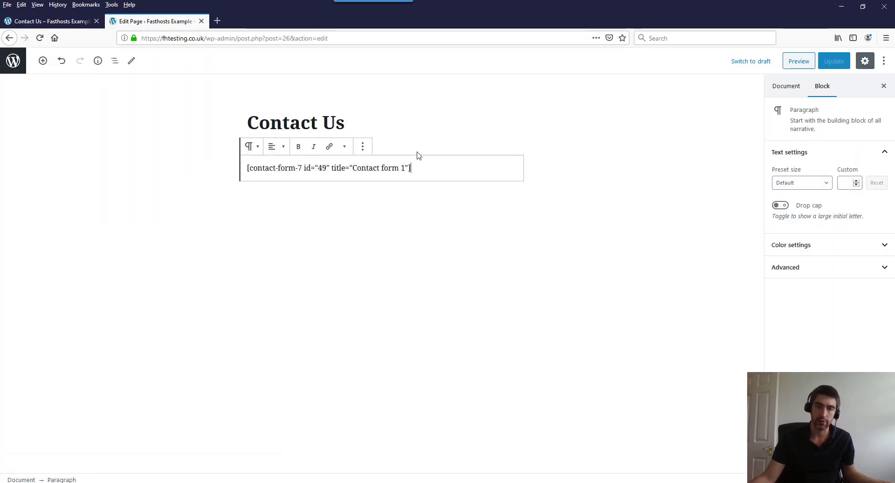